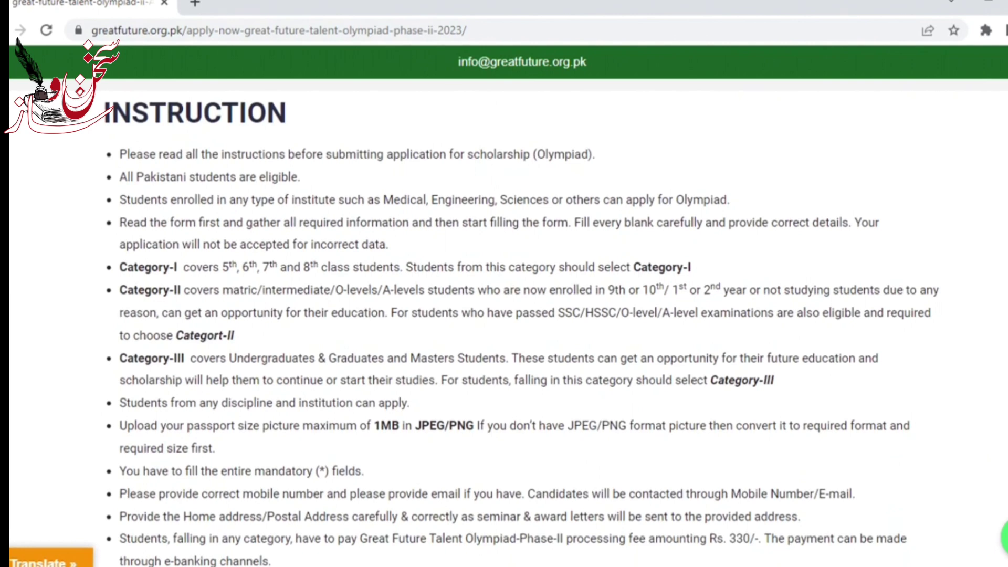
# Step: Review the instructions, then start a NEW APPLICANT registration for Talent Olympiad Phase-II 2023
pyautogui.scroll(-3, 509, 322)
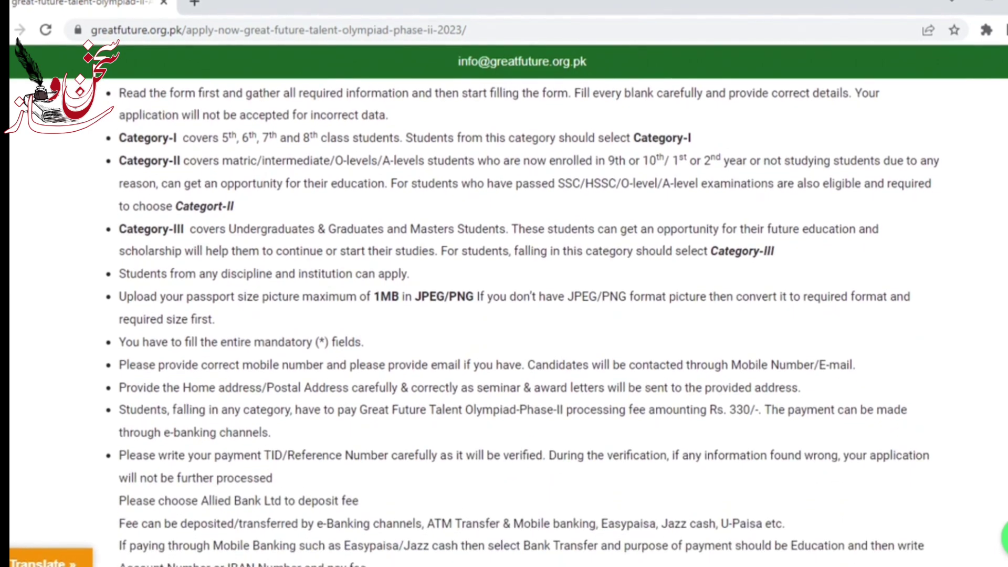
pyautogui.scroll(-4, 523, 323)
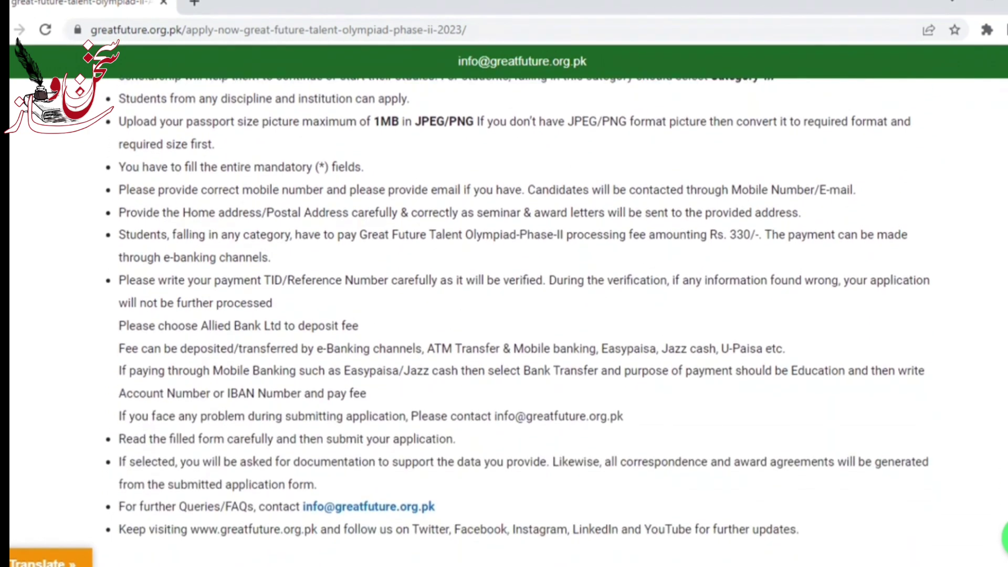
pyautogui.scroll(3, 523, 322)
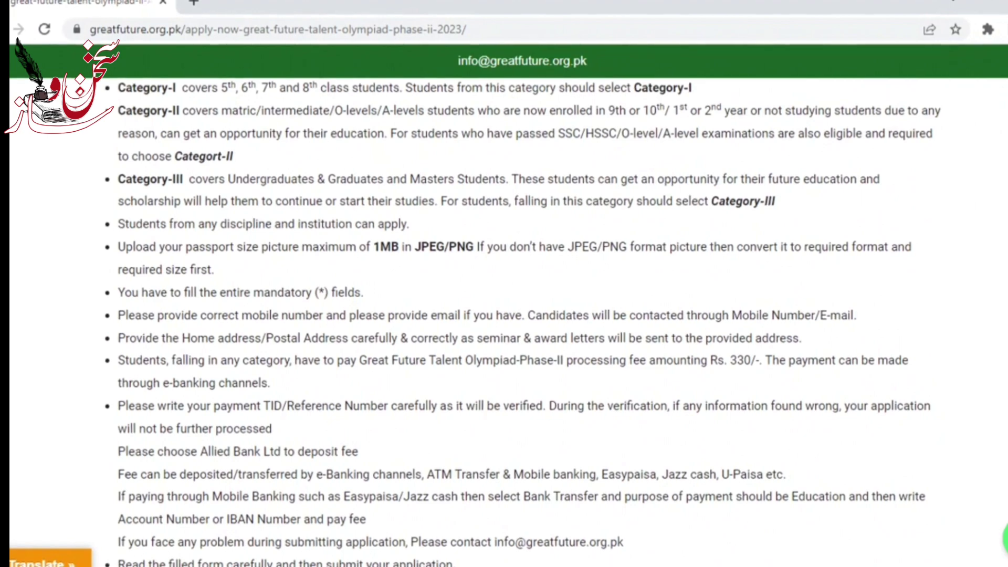
pyautogui.scroll(12, 504, 315)
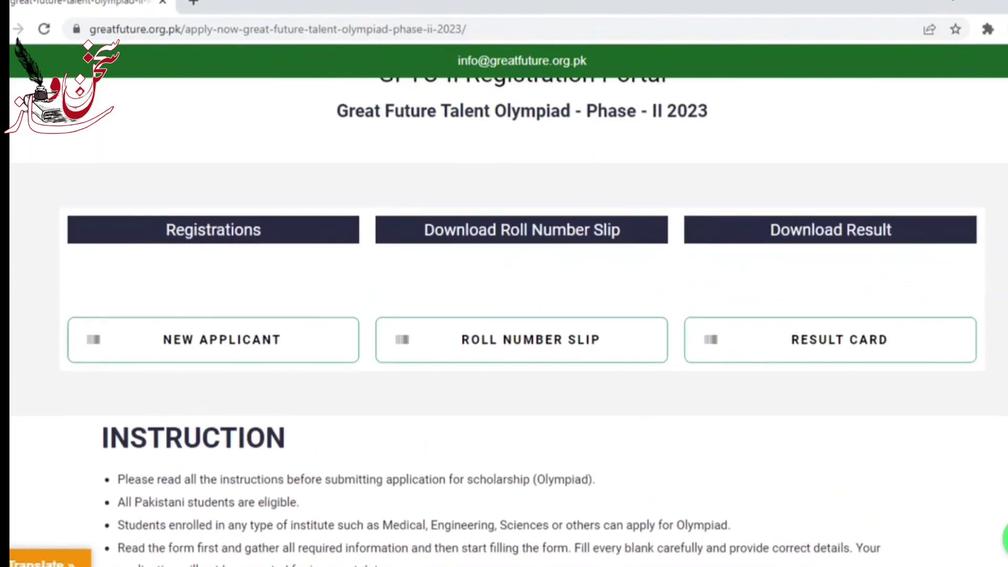
pyautogui.scroll(2, 504, 315)
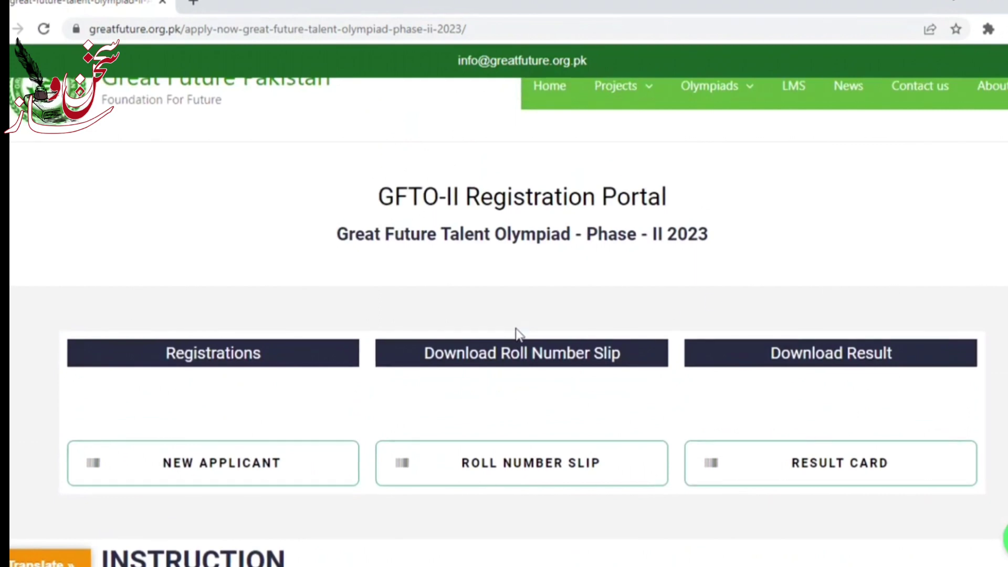
pyautogui.click(271, 466)
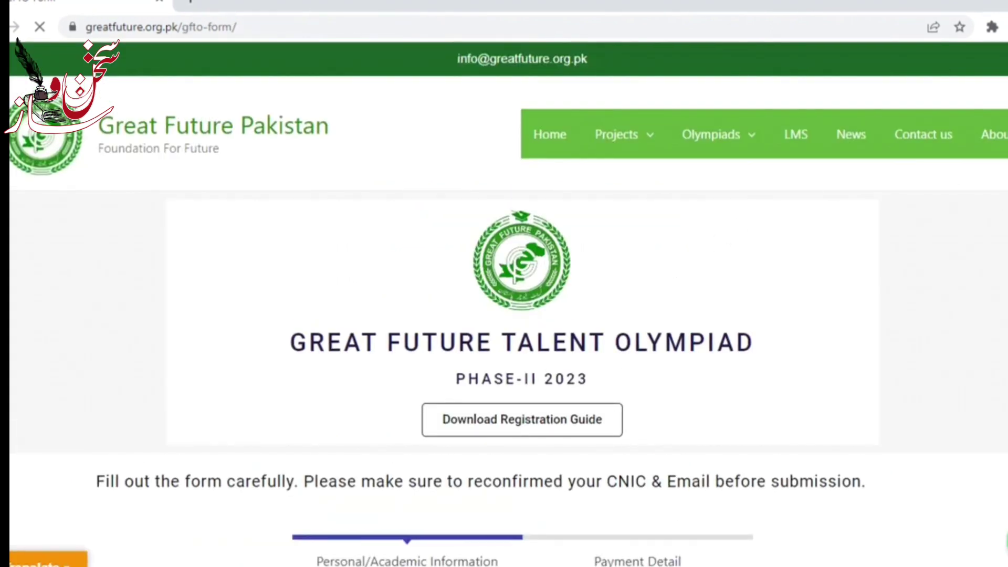
# Step: Enter the applicant's name, accept the autofilled father's name, and select Male gender
pyautogui.scroll(-2, 508, 323)
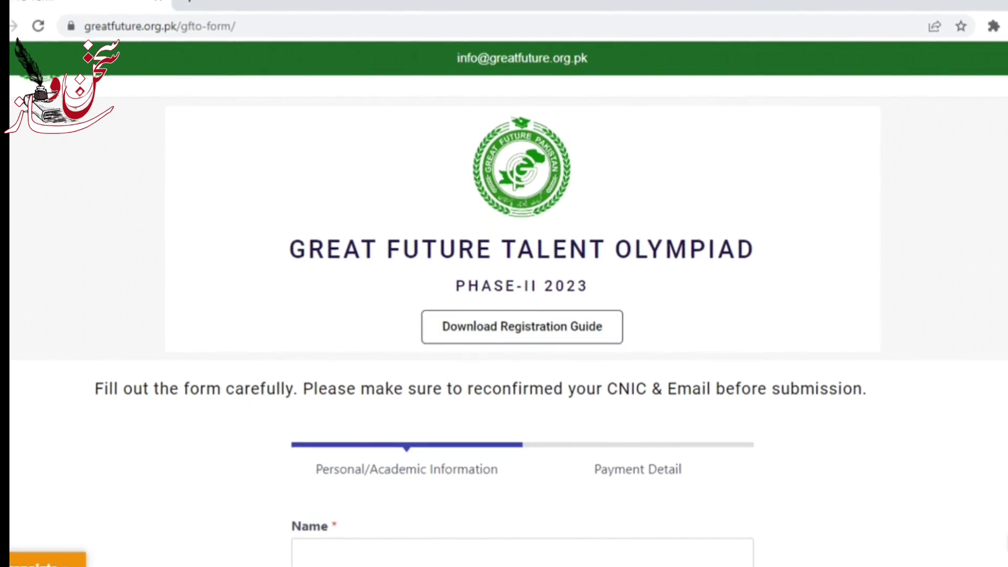
pyautogui.scroll(-4, 509, 320)
pyautogui.scroll(3, 509, 320)
pyautogui.scroll(-6, 522, 320)
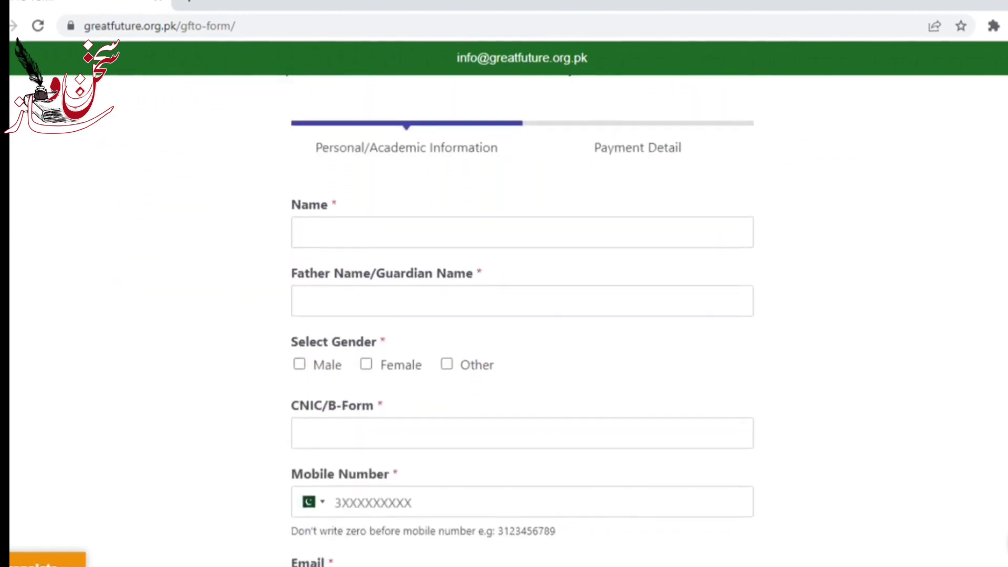
pyautogui.click(551, 164)
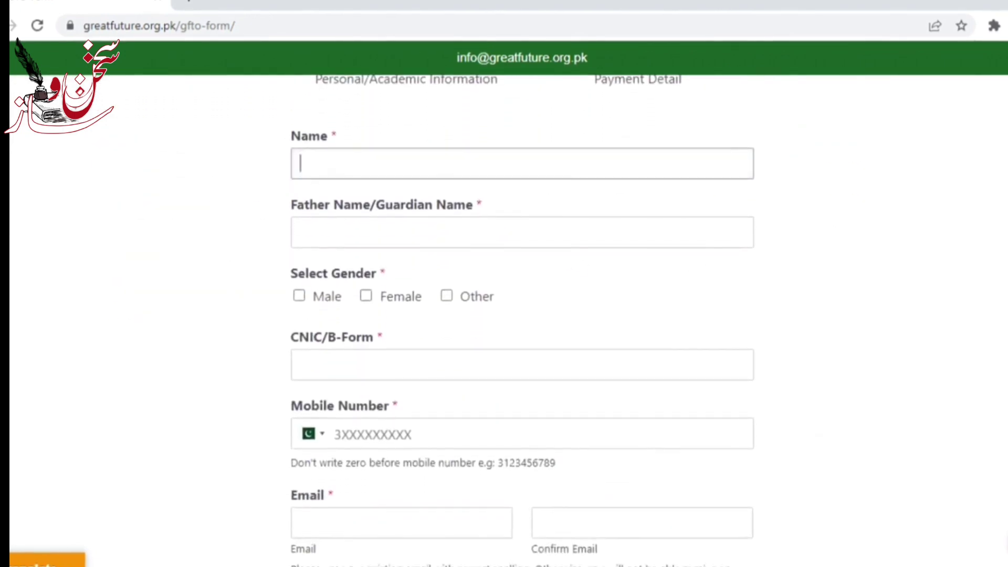
pyautogui.write('Ali')
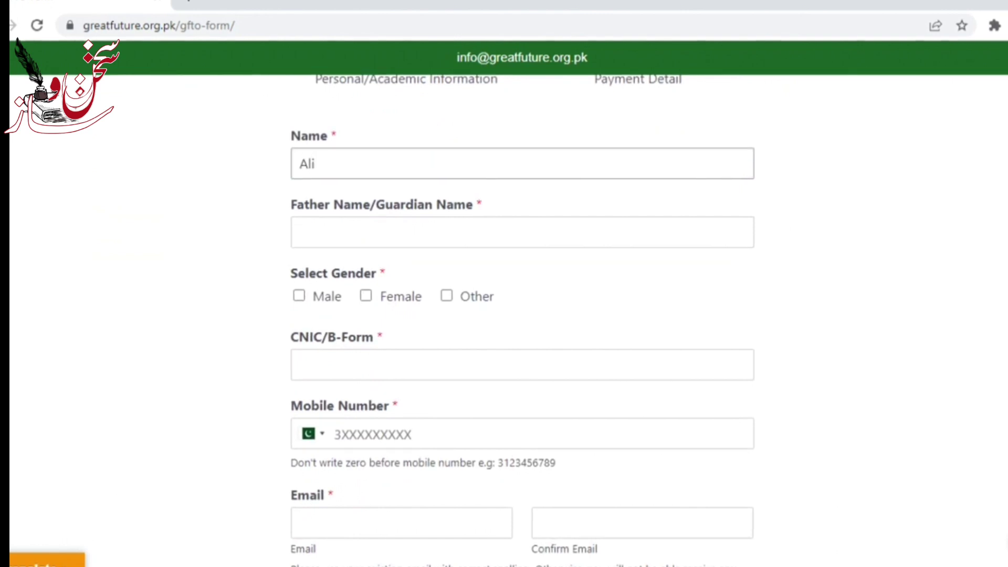
pyautogui.click(462, 232)
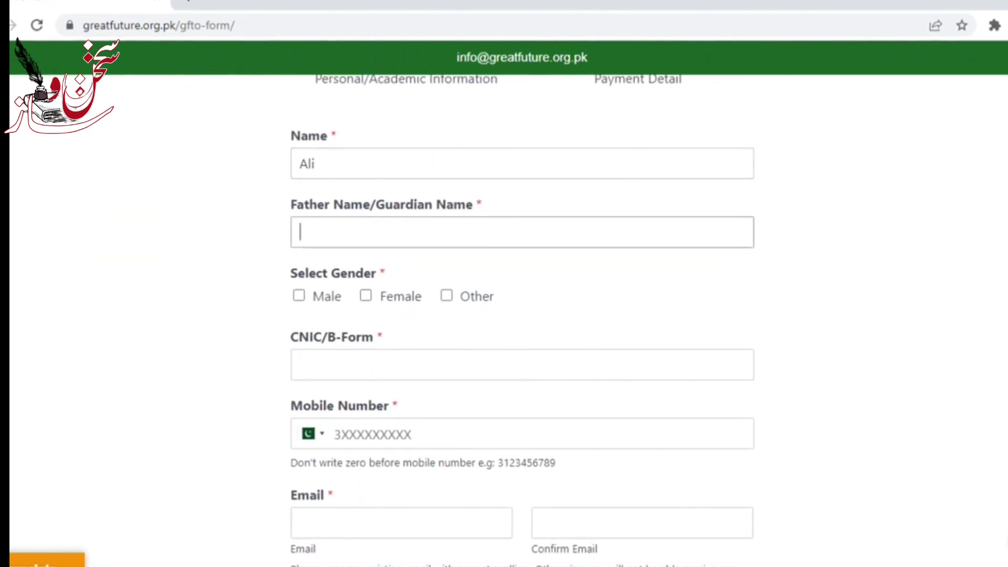
pyautogui.click(462, 263)
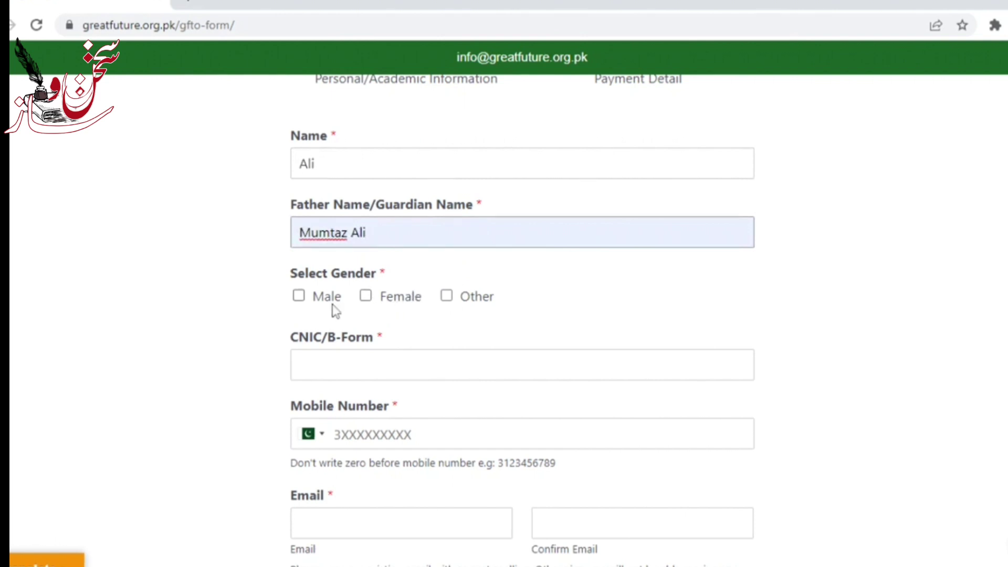
pyautogui.click(303, 302)
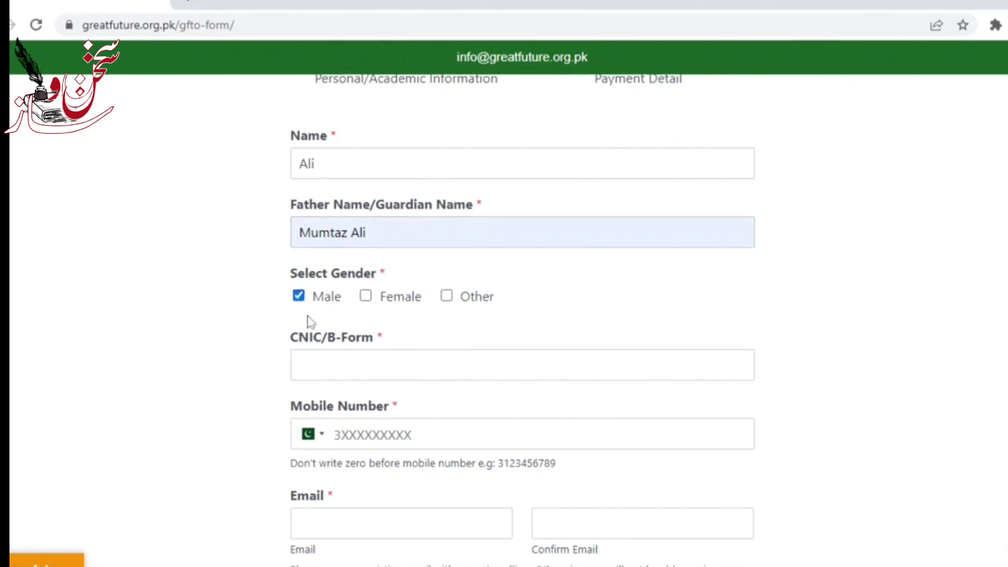
pyautogui.click(315, 364)
# Step: Enter the CNIC/B-Form number, mobile number and email address
pyautogui.write('1111111111111-1')
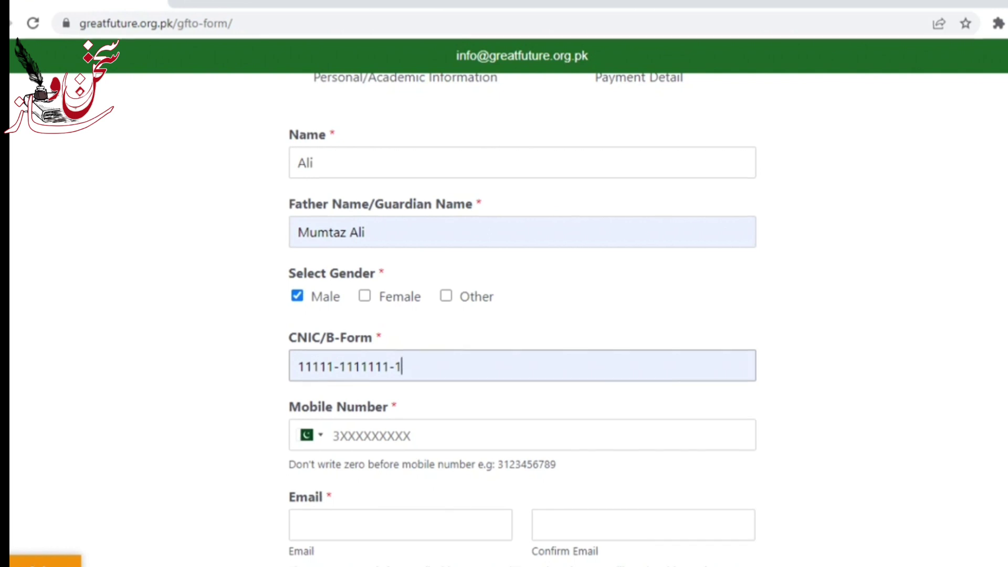
pyautogui.scroll(-5, 519, 263)
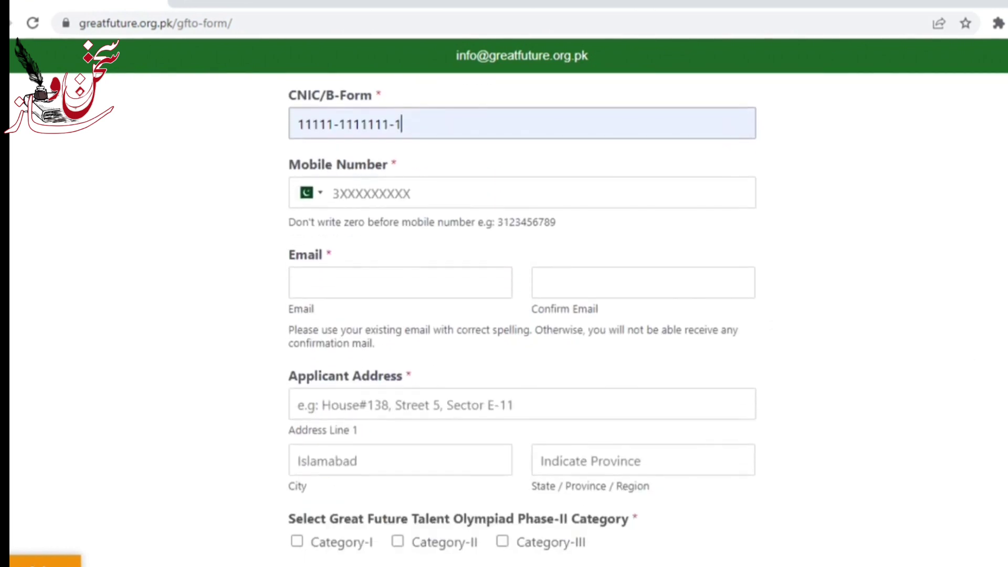
pyautogui.click(444, 197)
pyautogui.write('3')
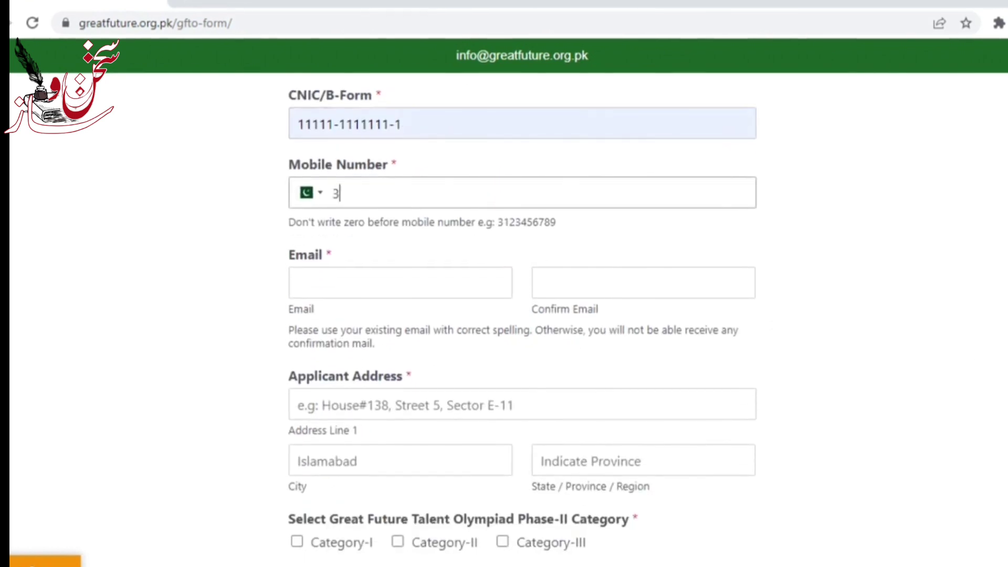
pyautogui.write('124567890')
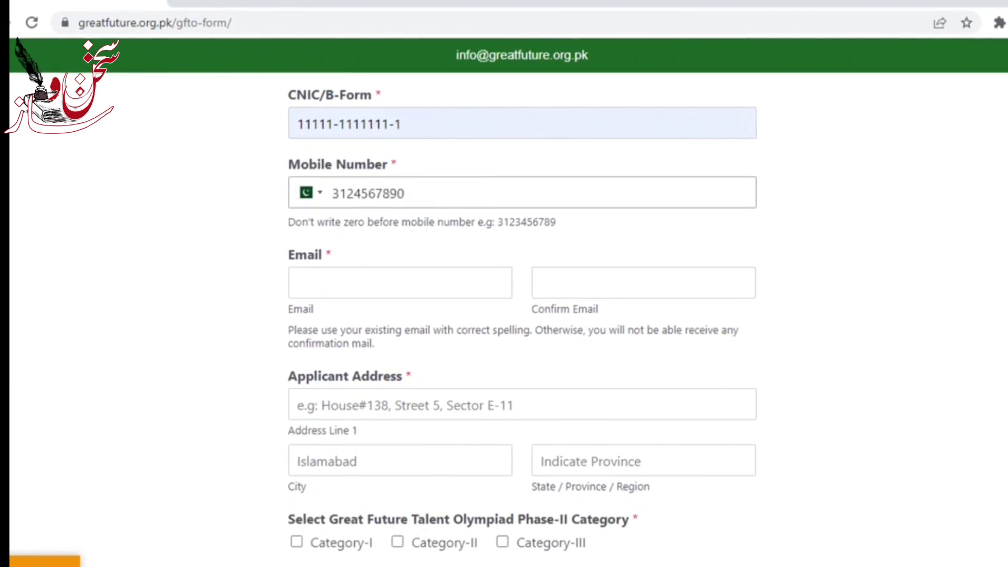
pyautogui.press('Tab')
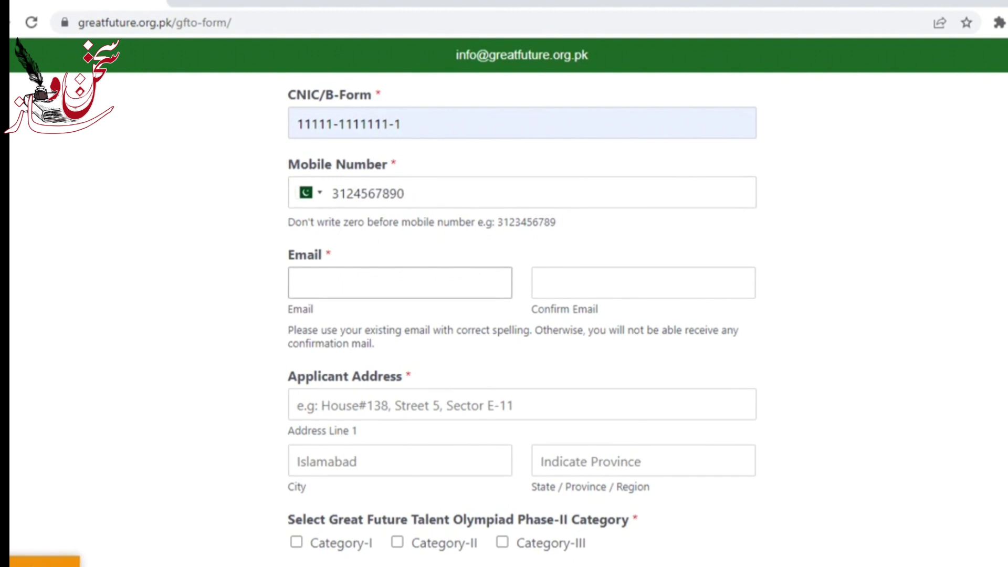
pyautogui.write('abc')
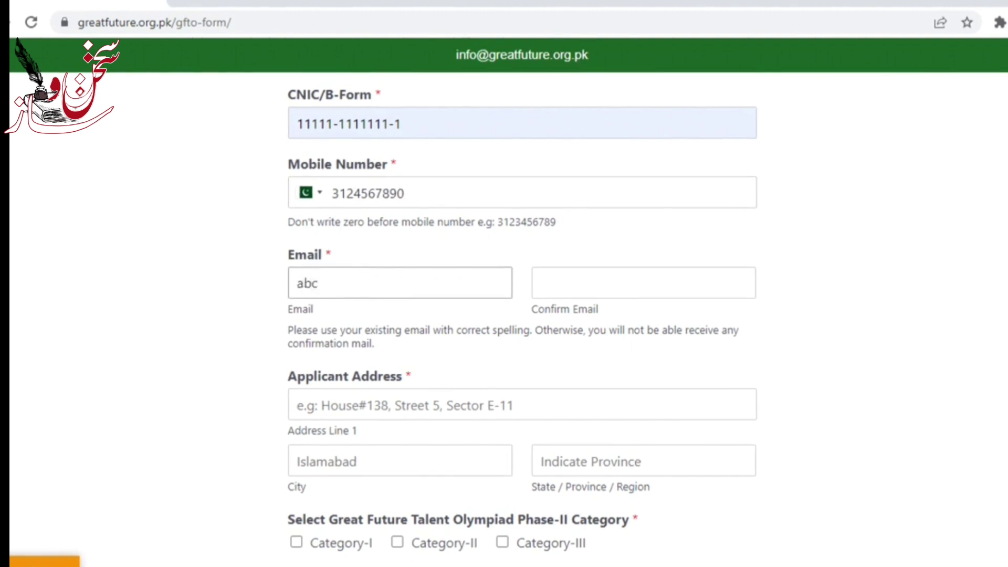
pyautogui.write('@gmail')
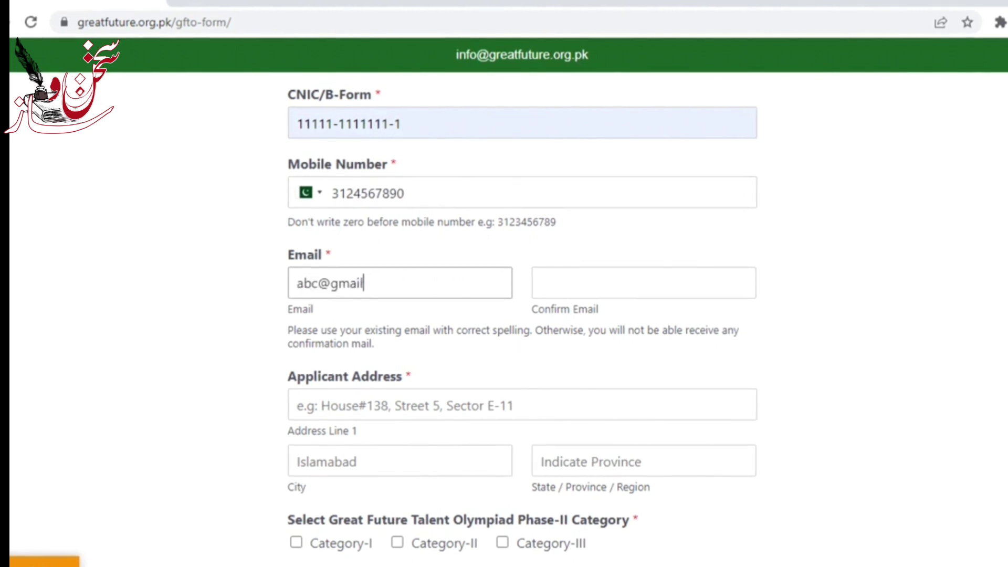
pyautogui.write('.com')
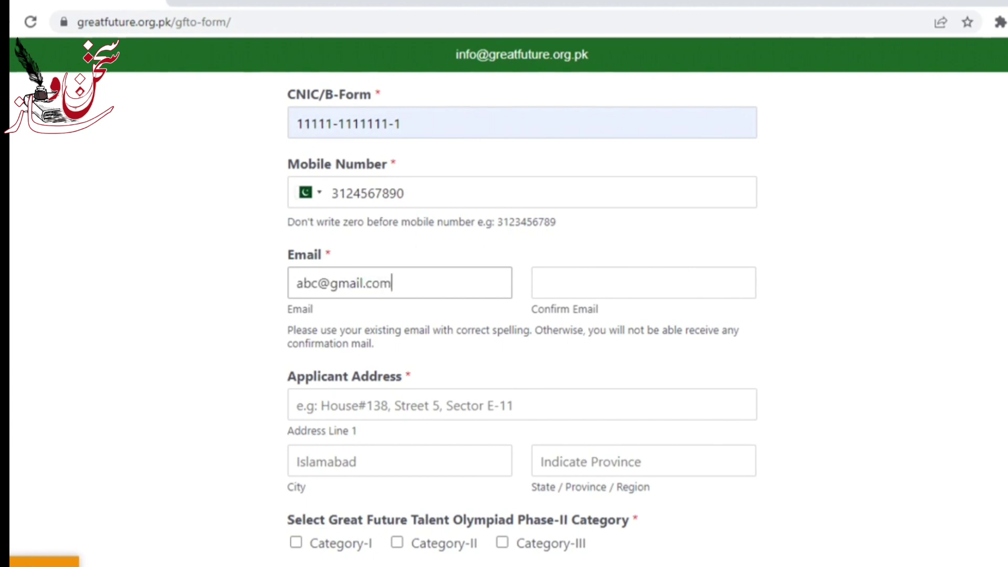
# Step: Enter the confirmation email and remove its extra trailing letter so it matches
pyautogui.click(644, 282)
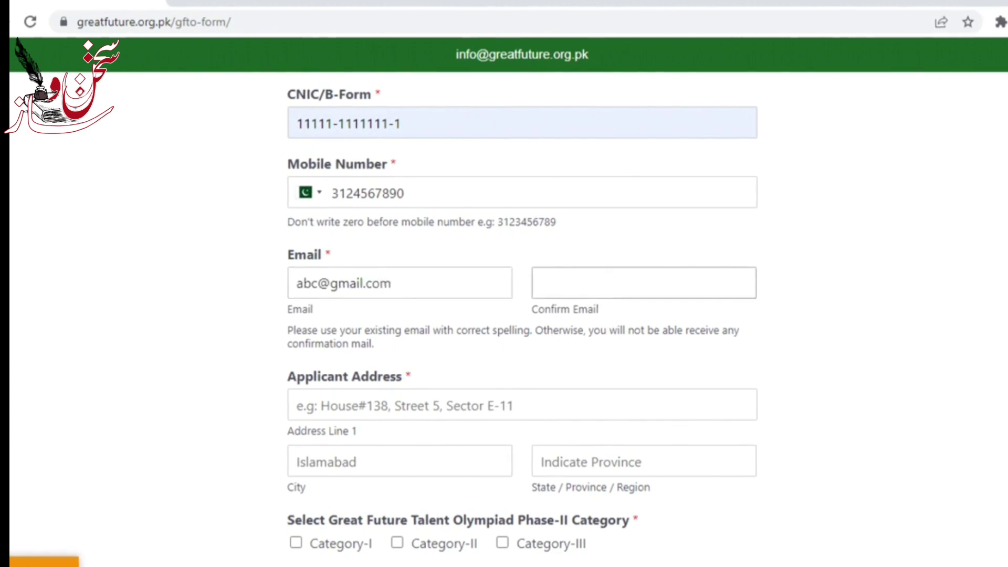
pyautogui.write('abc')
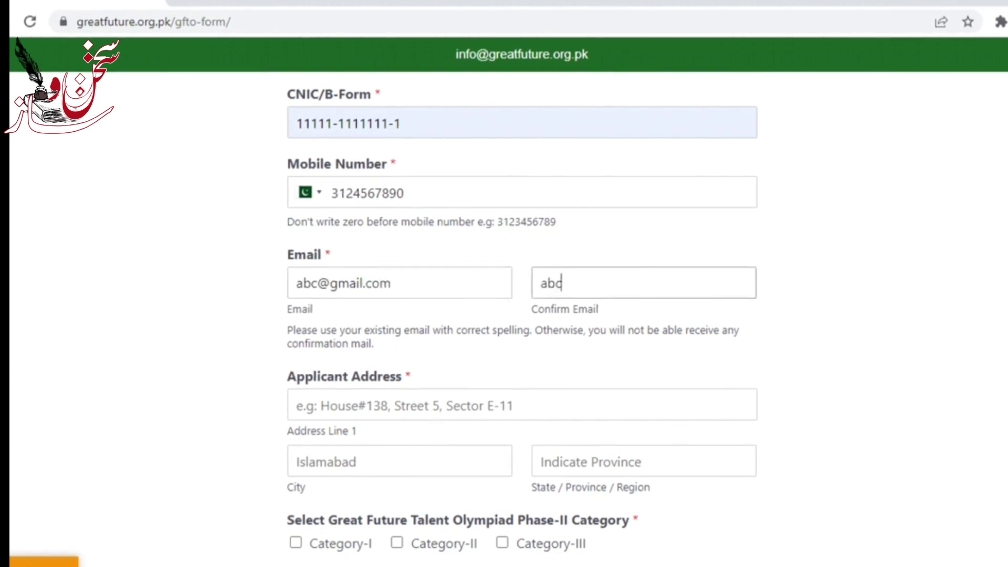
pyautogui.write('@gmail')
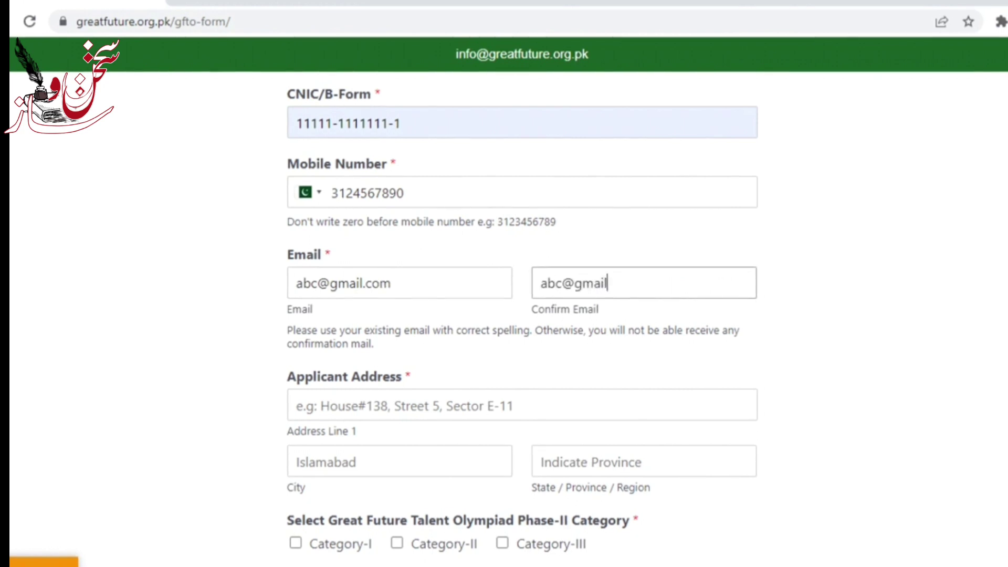
pyautogui.write('.comm')
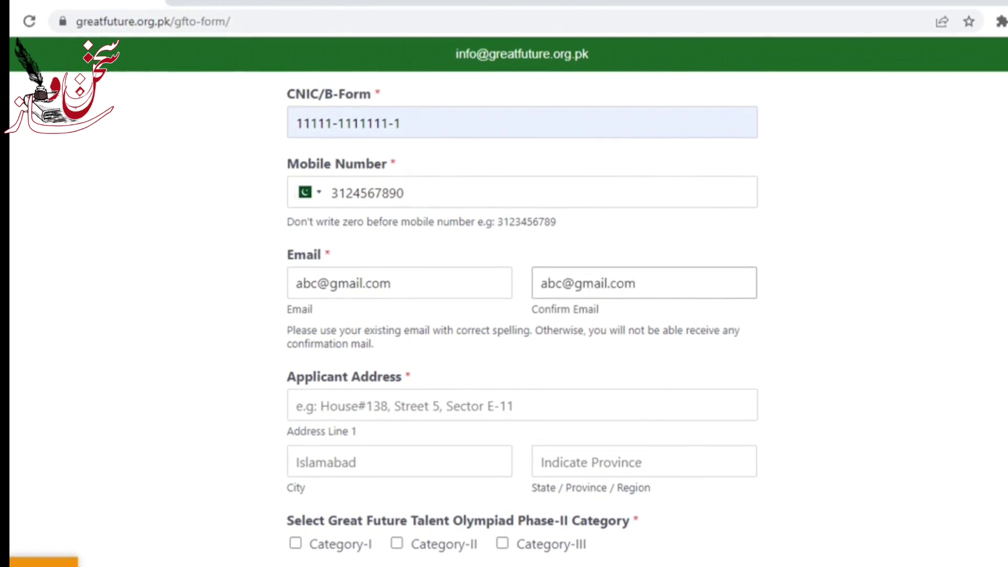
pyautogui.click(781, 314)
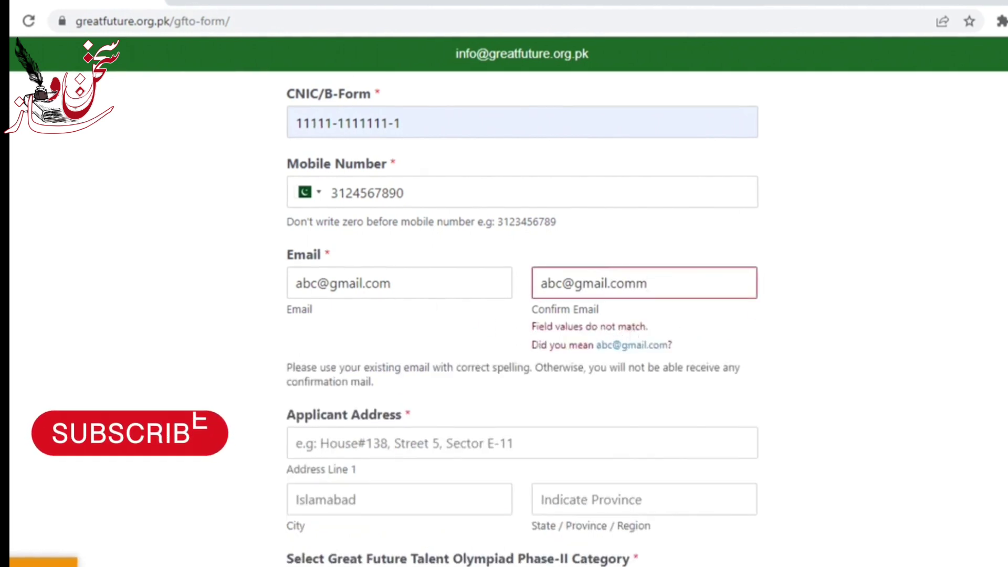
pyautogui.click(651, 283)
pyautogui.press('BackSpace')
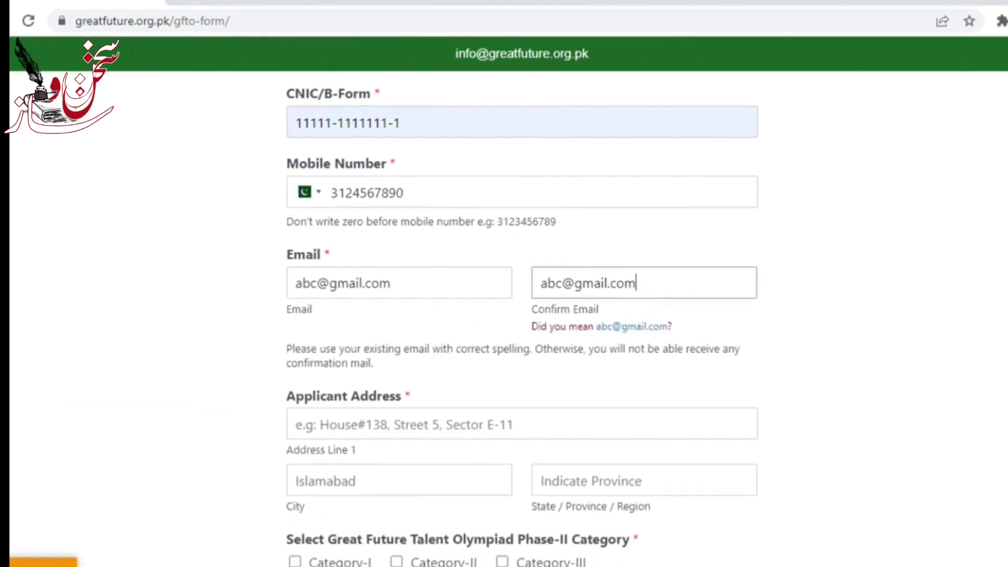
pyautogui.click(821, 387)
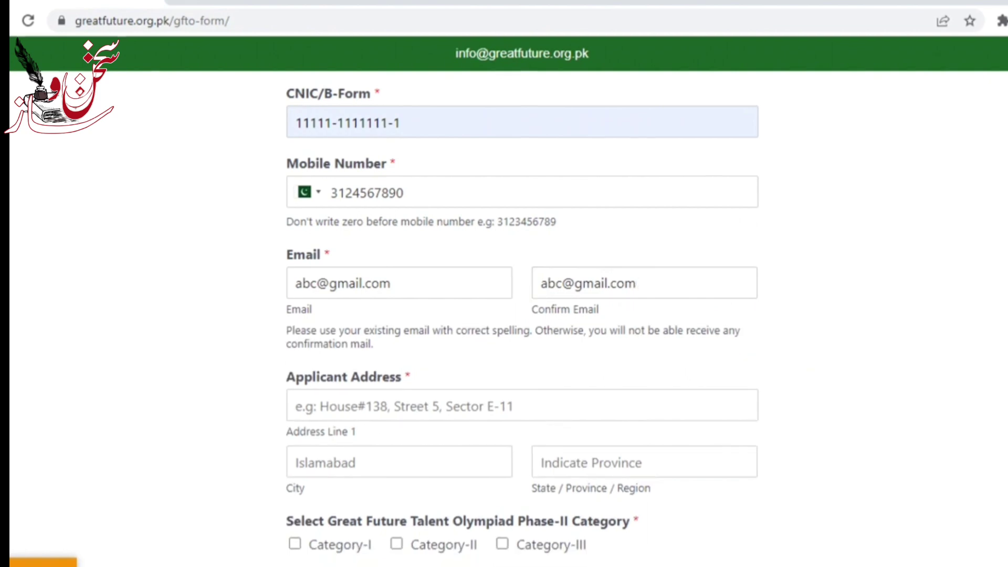
# Step: Autofill the address and city, and enter ICT as the state/province
pyautogui.scroll(-2, 888, 382)
pyautogui.scroll(-2, 522, 315)
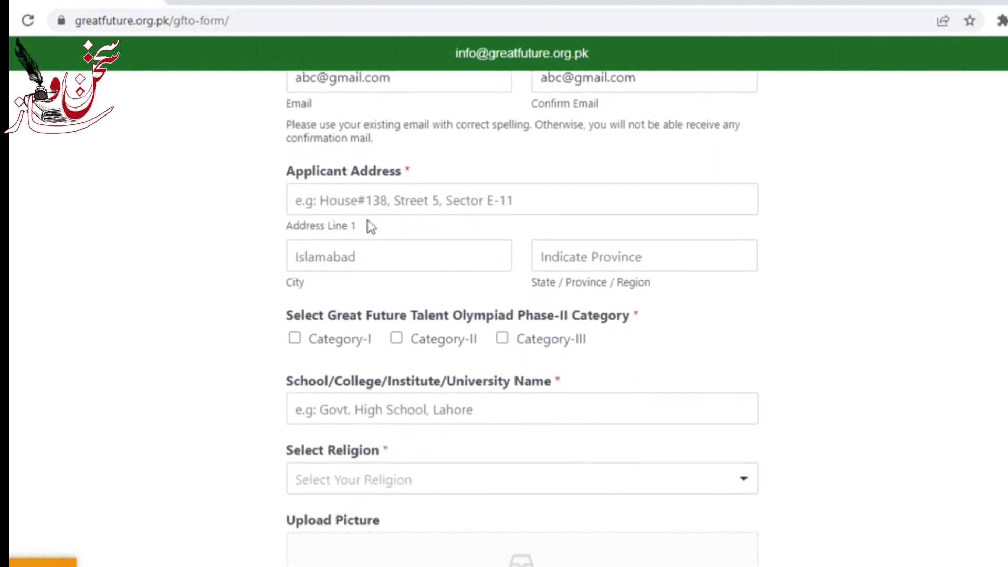
pyautogui.click(295, 200)
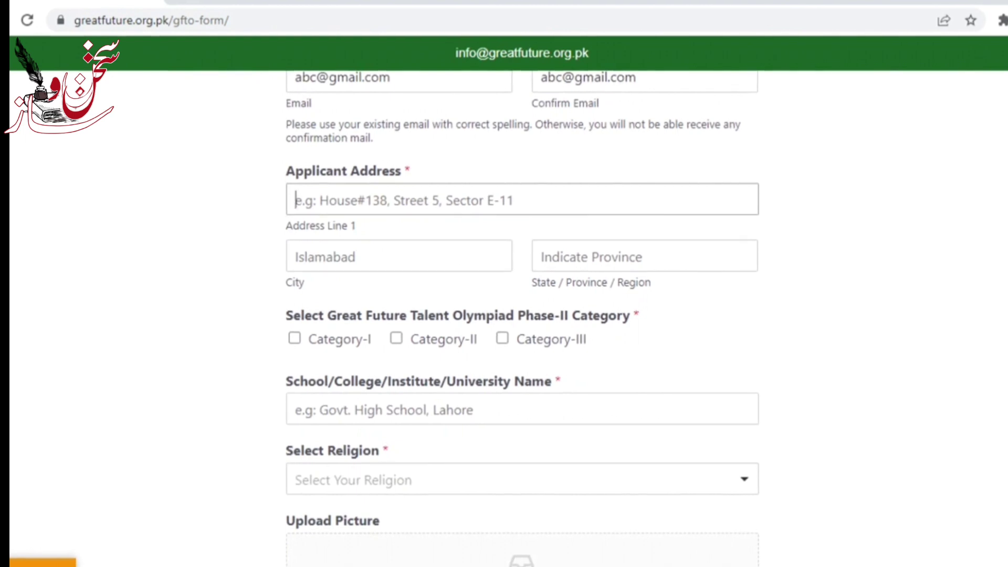
pyautogui.click(416, 244)
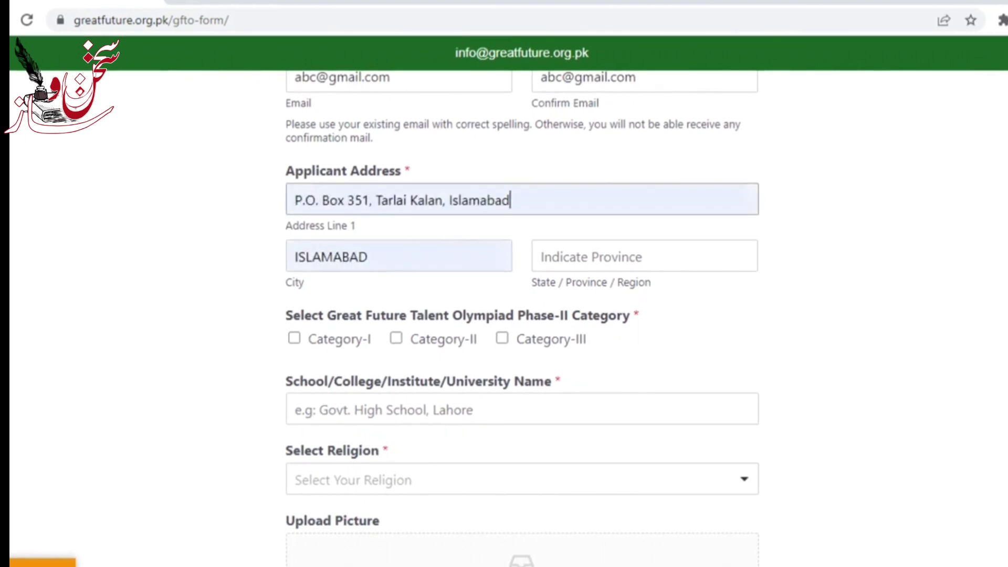
pyautogui.click(612, 280)
pyautogui.write('ICT')
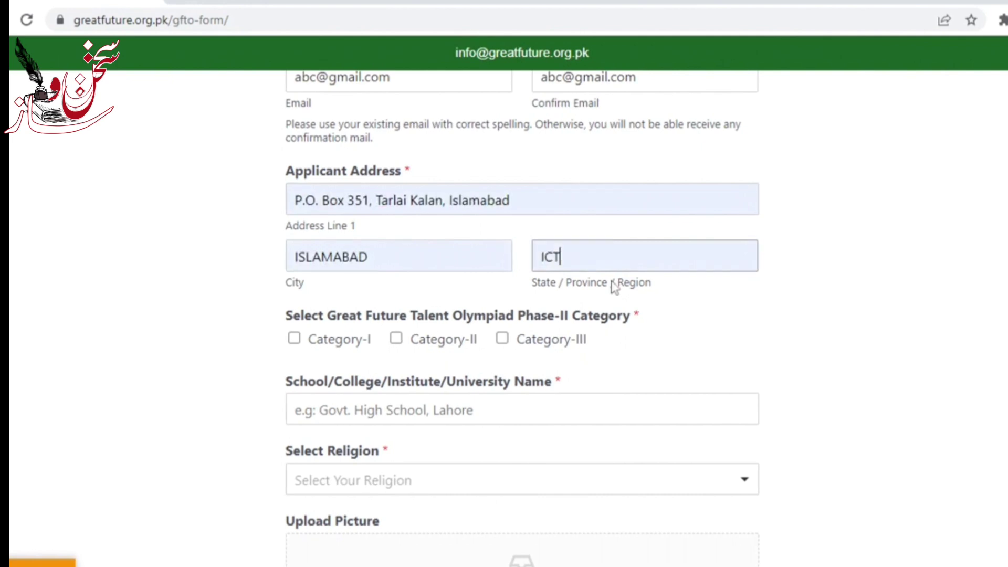
pyautogui.scroll(-3, 275, 255)
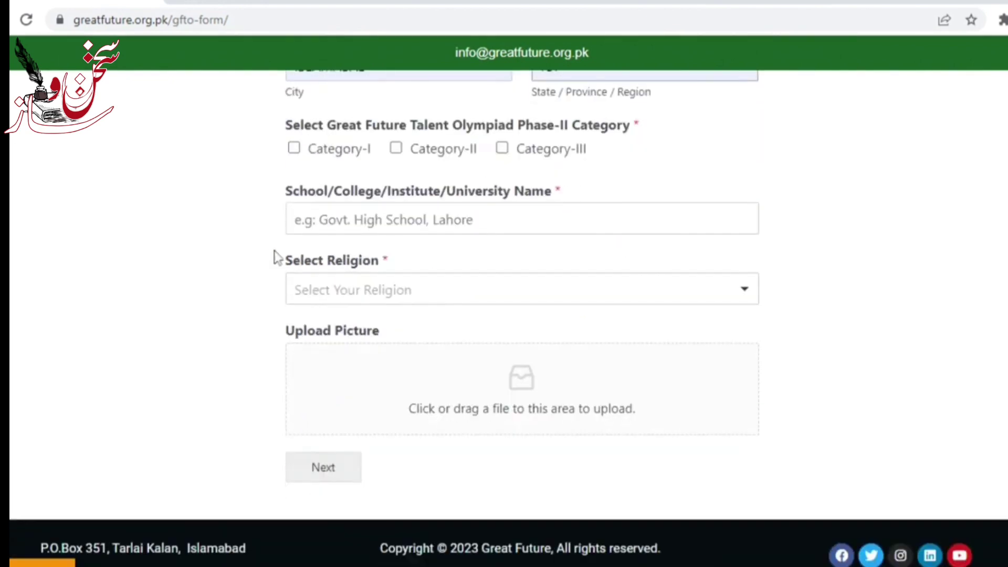
# Step: Try Category-I and Category-II, checking their class options, then deselect both
pyautogui.click(295, 149)
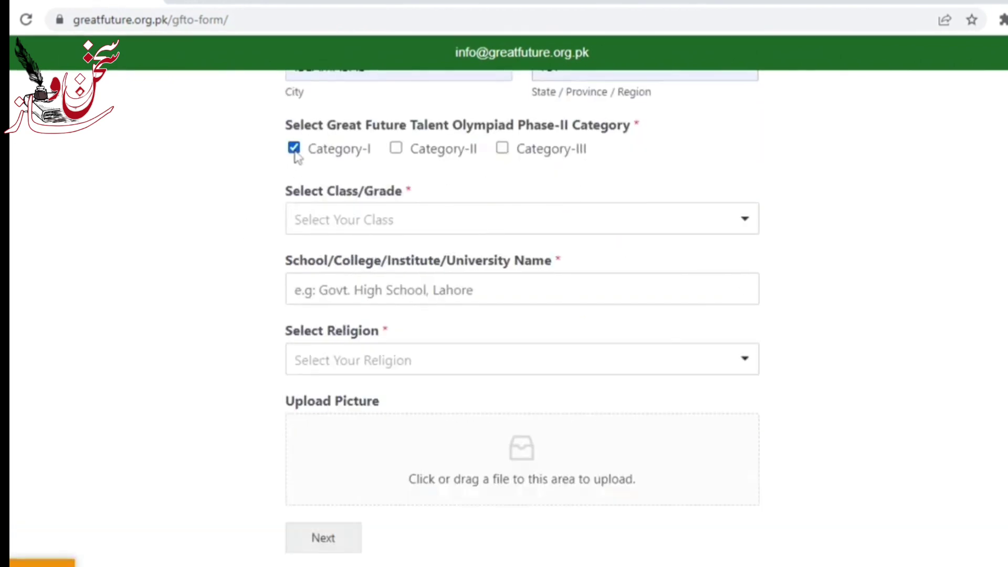
pyautogui.click(344, 223)
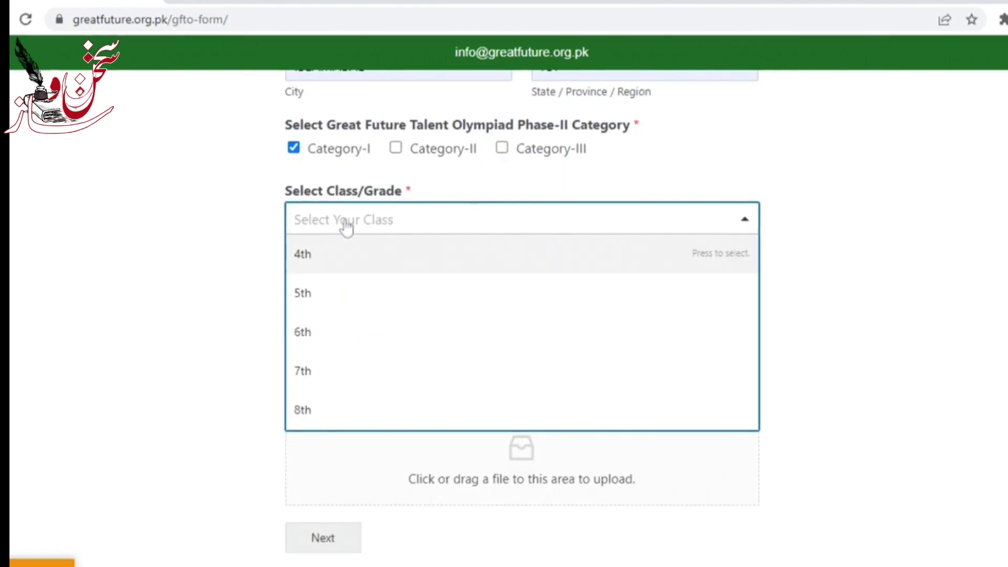
pyautogui.click(293, 155)
pyautogui.click(293, 152)
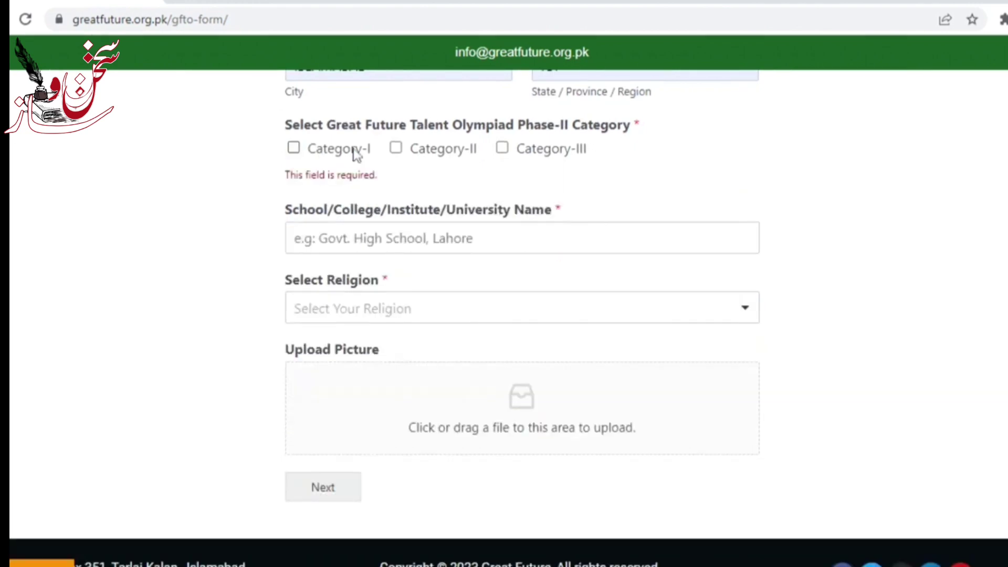
pyautogui.click(395, 151)
pyautogui.click(399, 222)
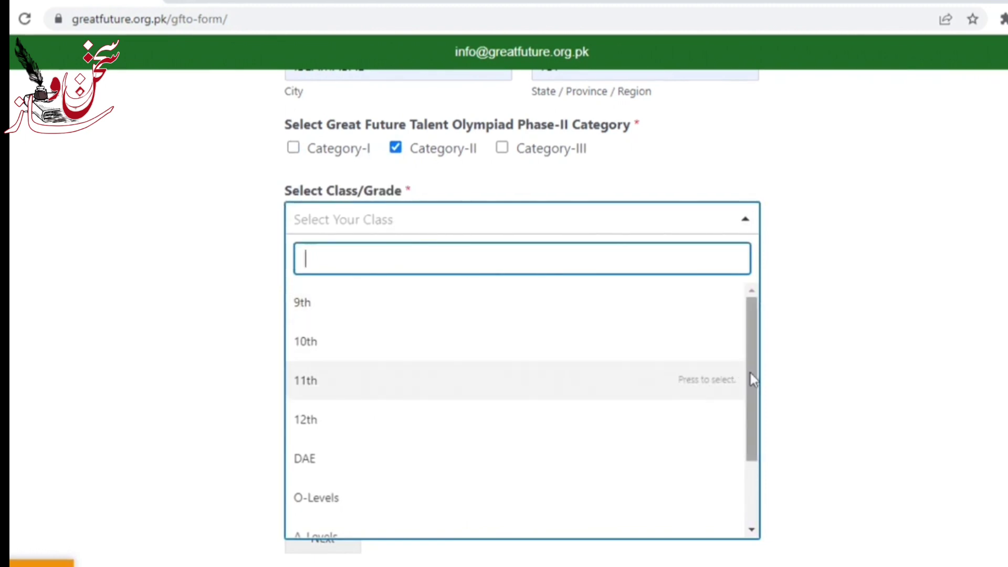
pyautogui.moveTo(750, 373); pyautogui.dragTo(761, 449)
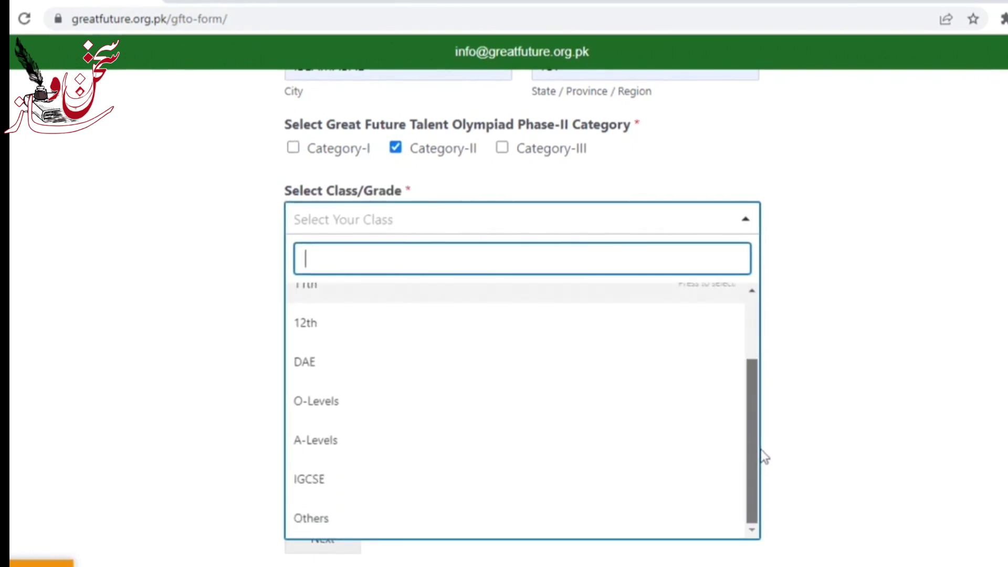
pyautogui.click(816, 352)
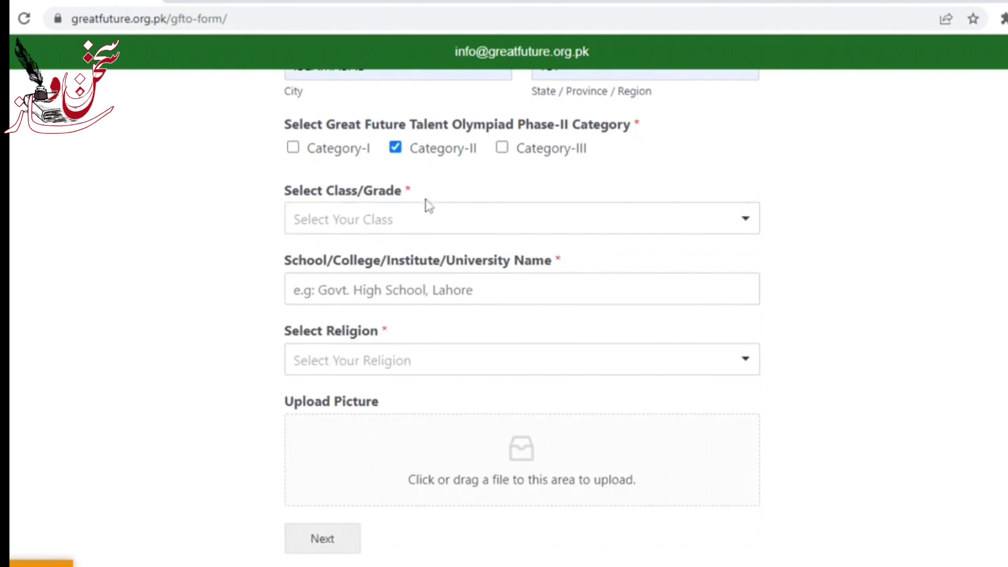
pyautogui.click(433, 150)
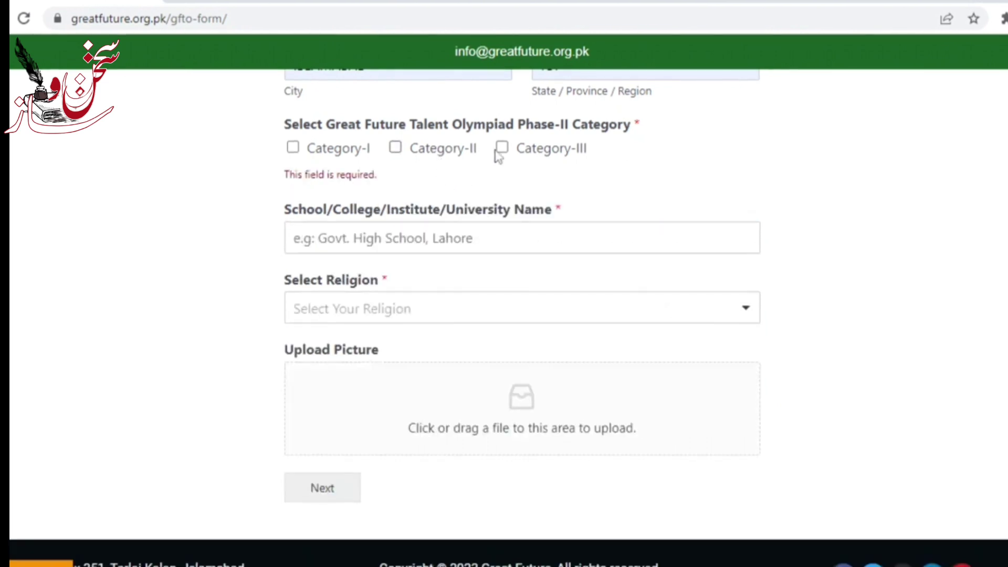
# Step: Choose Category-III and set the class/grade to Bachelors
pyautogui.click(501, 149)
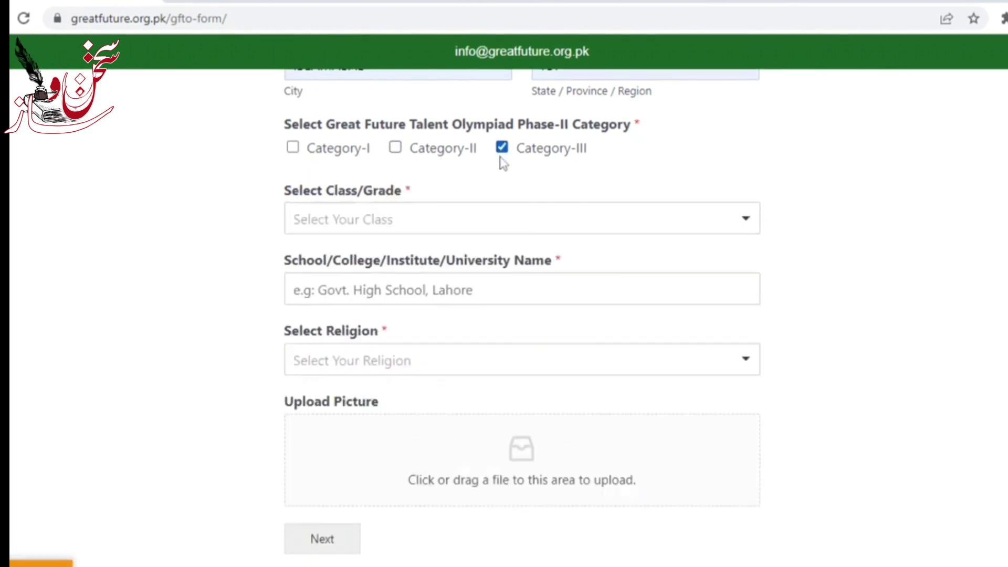
pyautogui.click(496, 231)
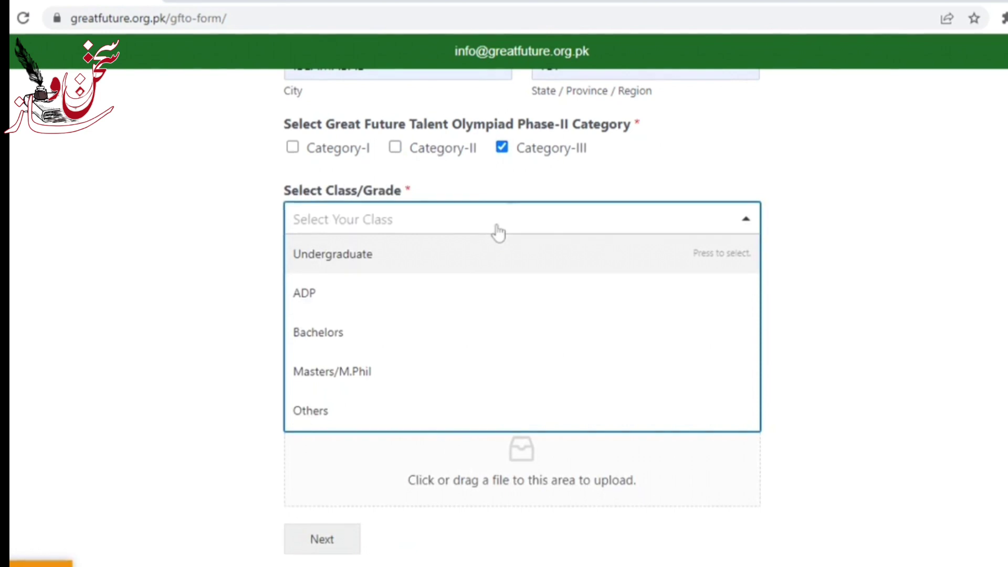
pyautogui.click(498, 232)
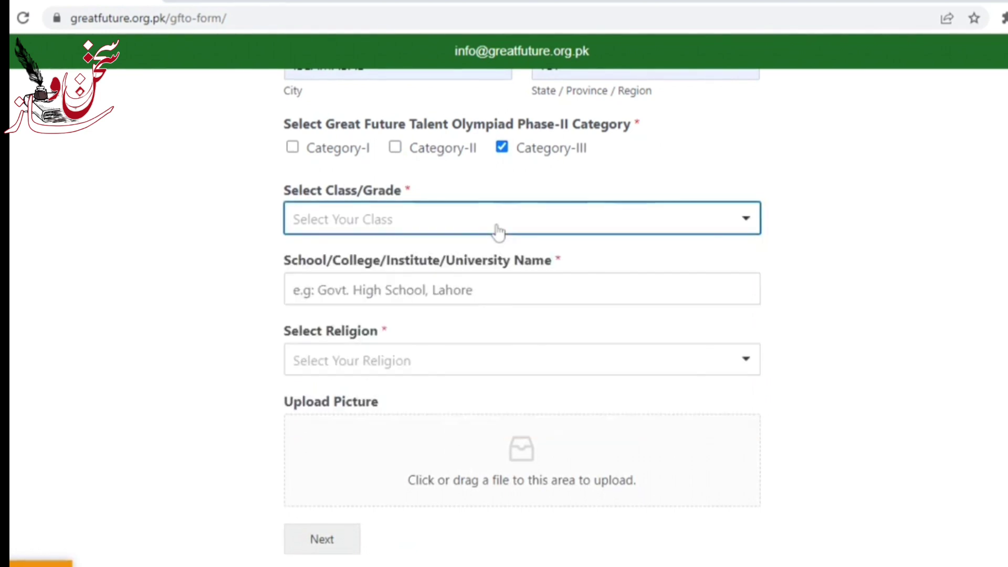
pyautogui.click(448, 227)
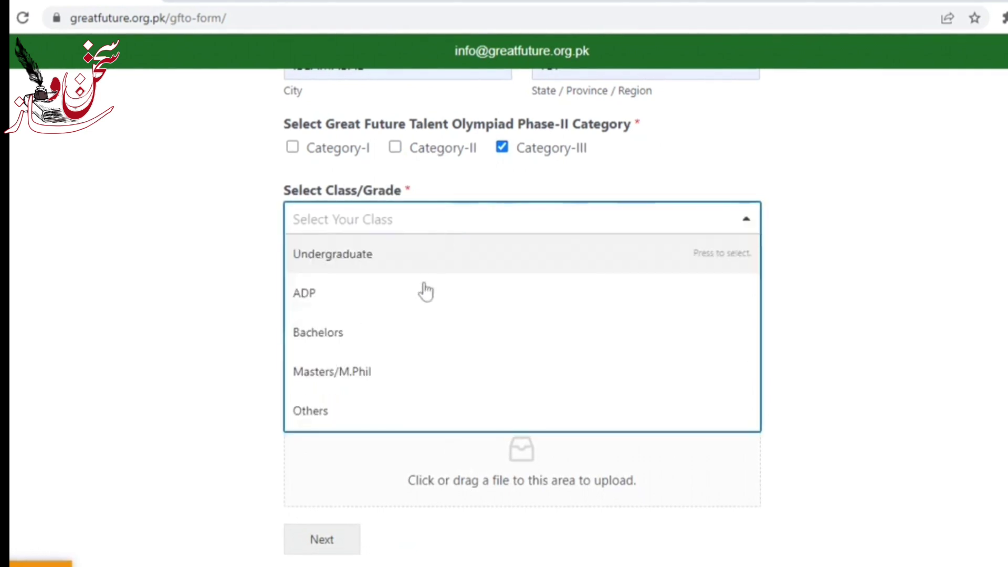
pyautogui.click(424, 330)
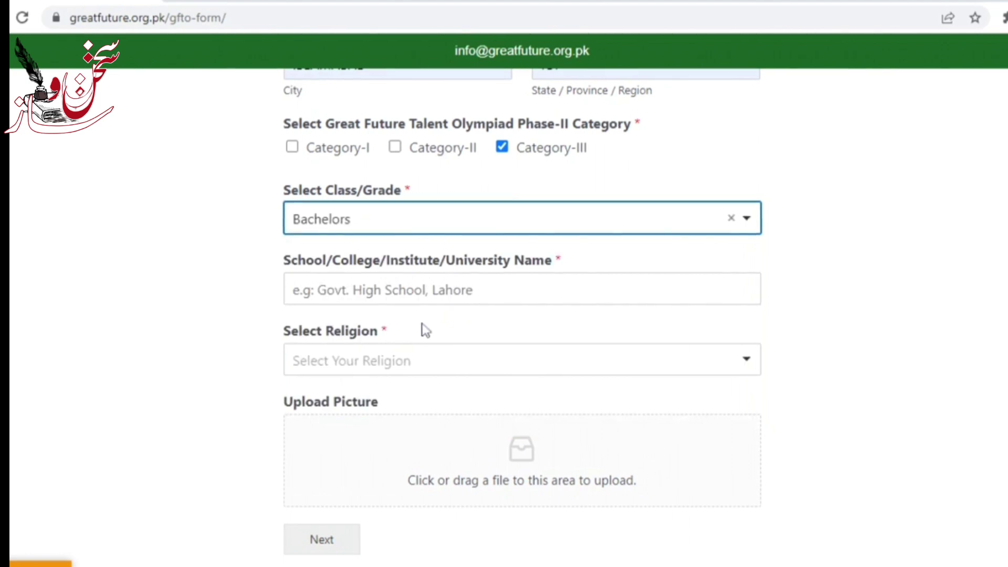
pyautogui.click(399, 289)
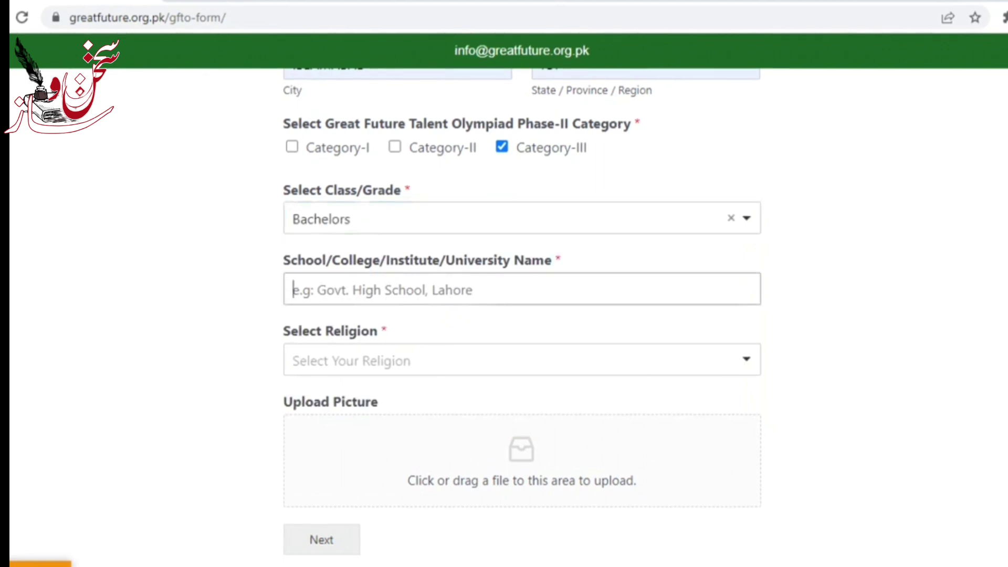
# Step: Enter GHSSS as the institution name and select Islam as the religion
pyautogui.write('GHSSS')
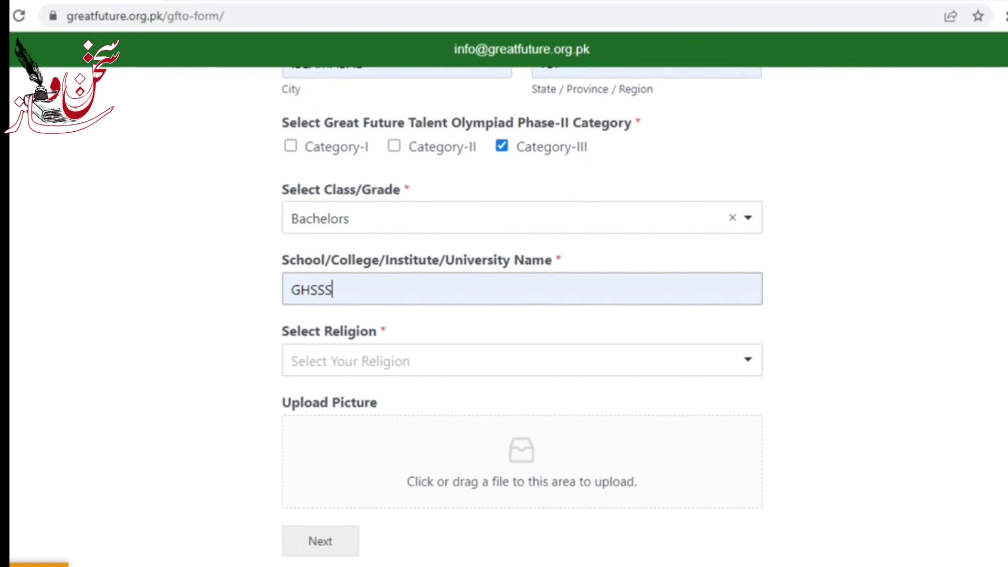
pyautogui.click(393, 376)
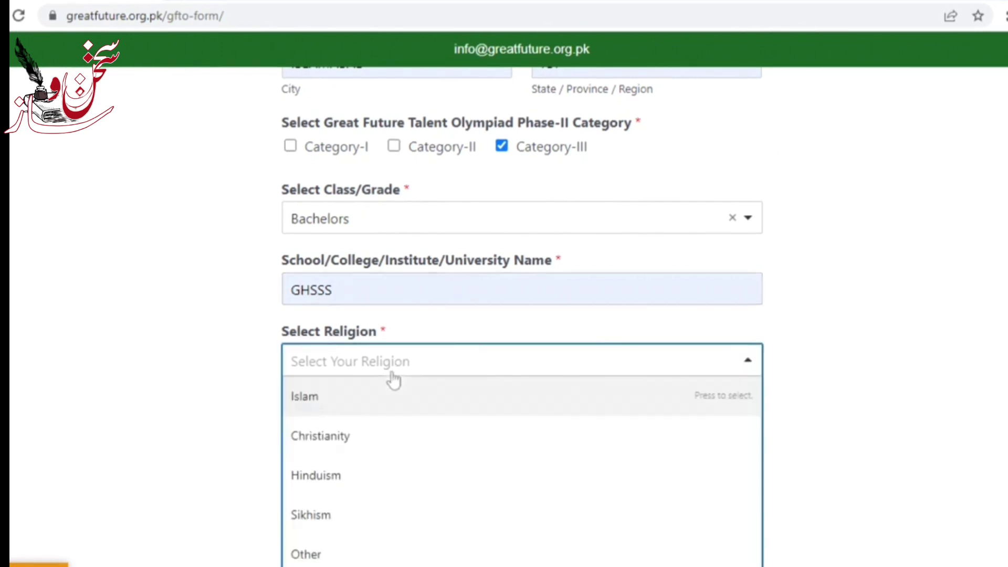
pyautogui.click(392, 385)
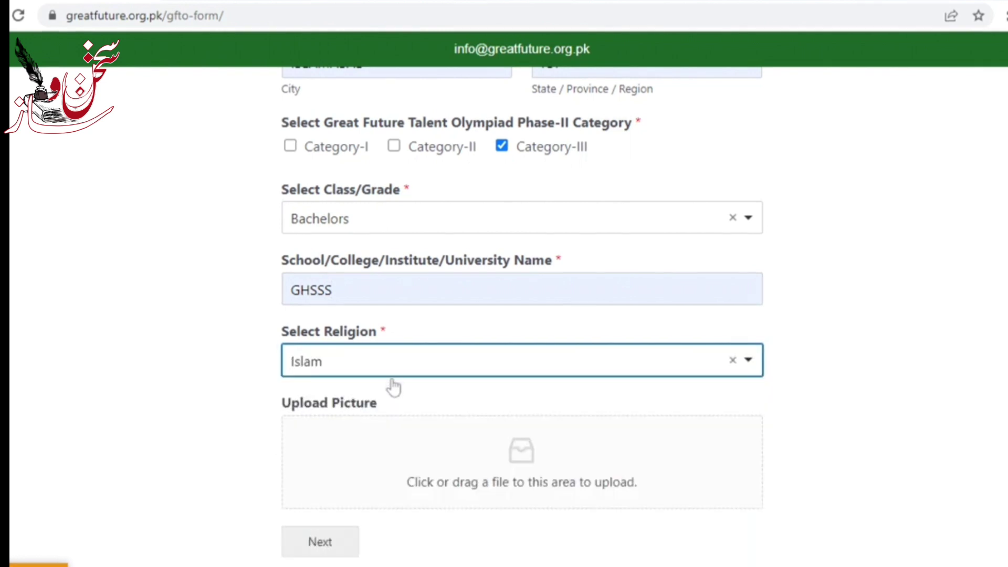
pyautogui.scroll(-2, 495, 406)
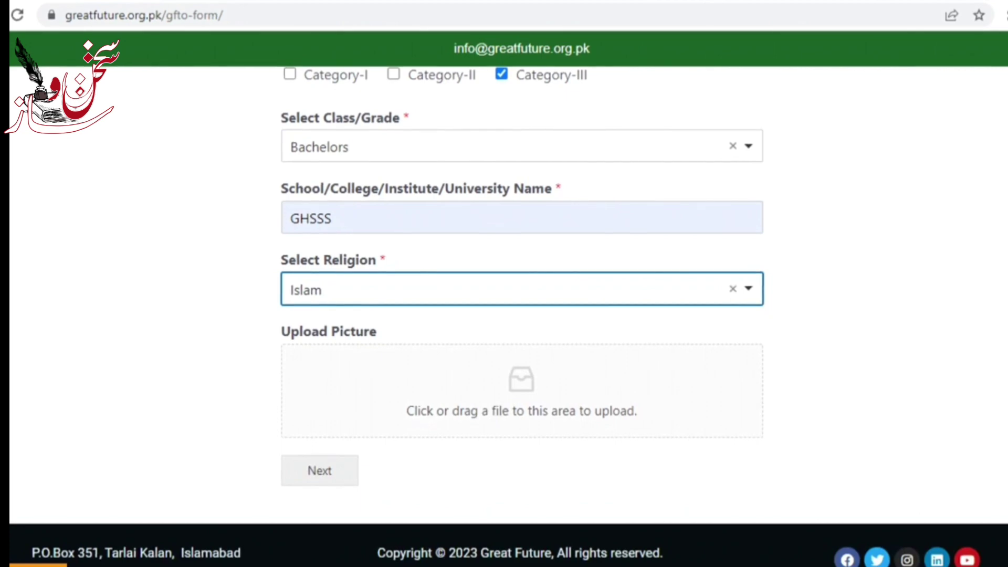
# Step: Advance the form to its Payment Detail step
pyautogui.click(492, 407)
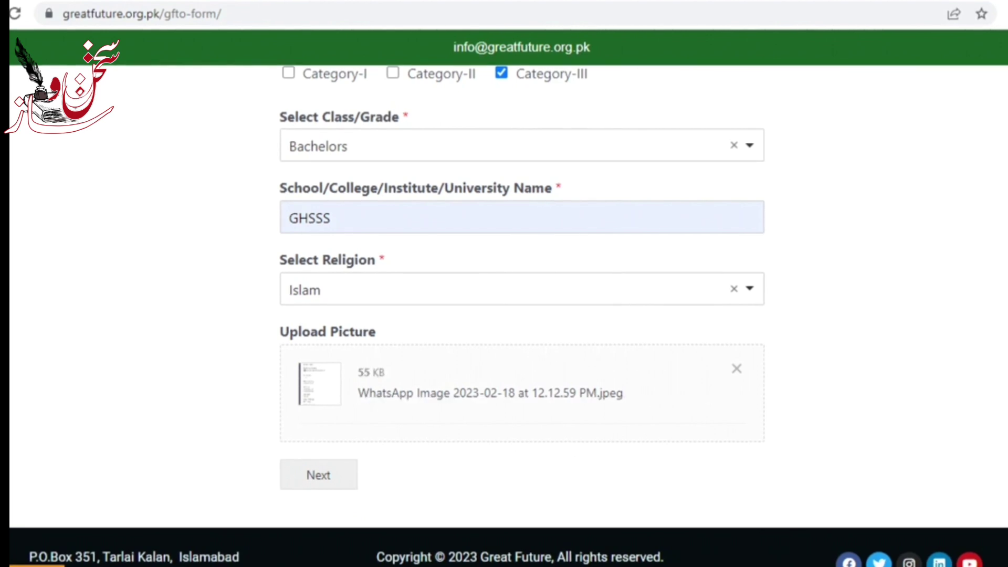
pyautogui.click(331, 493)
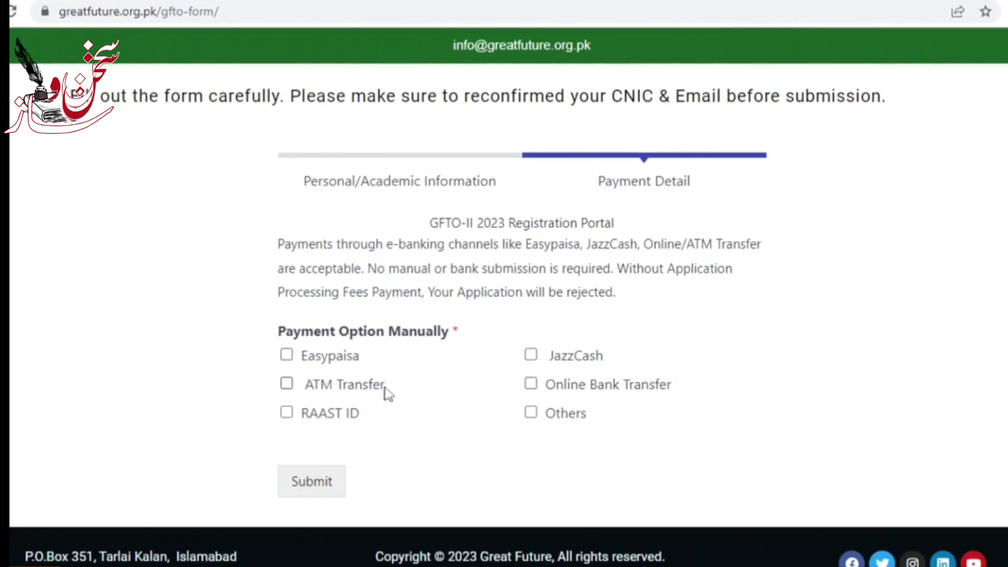
# Step: Select Online Bank Transfer and highlight the bank name, account title and account number labels
pyautogui.click(532, 390)
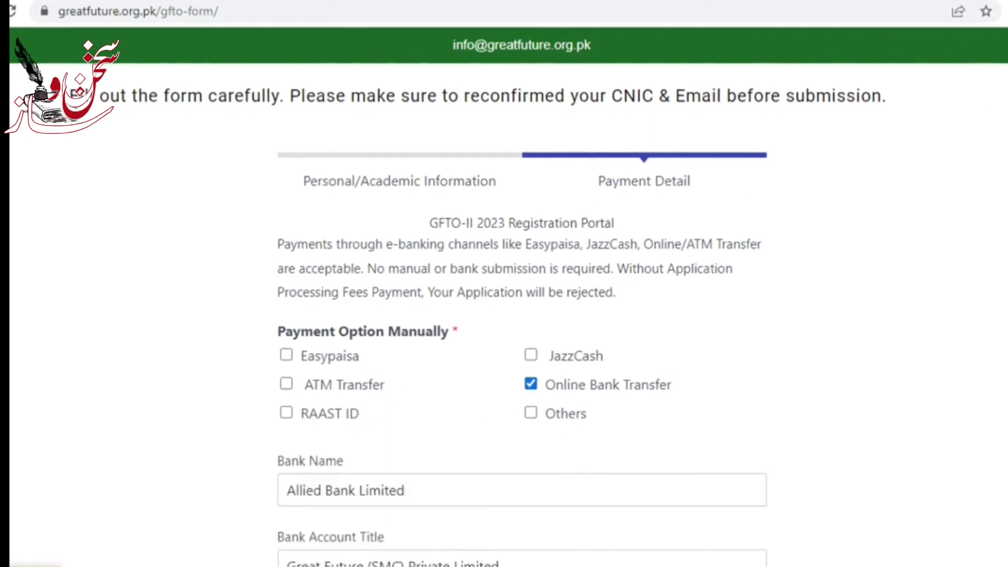
pyautogui.scroll(-6, 522, 315)
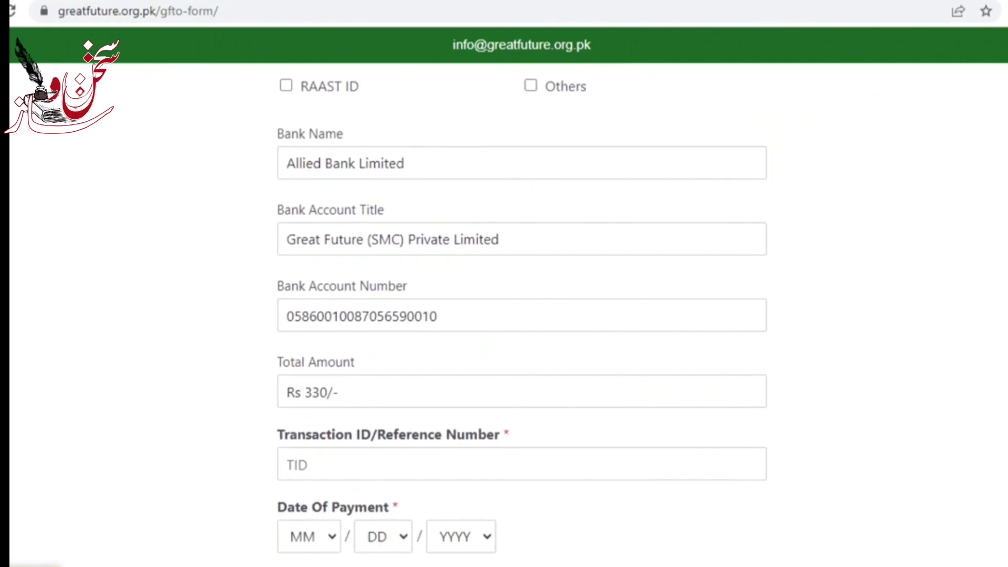
pyautogui.moveTo(342, 141); pyautogui.dragTo(270, 131)
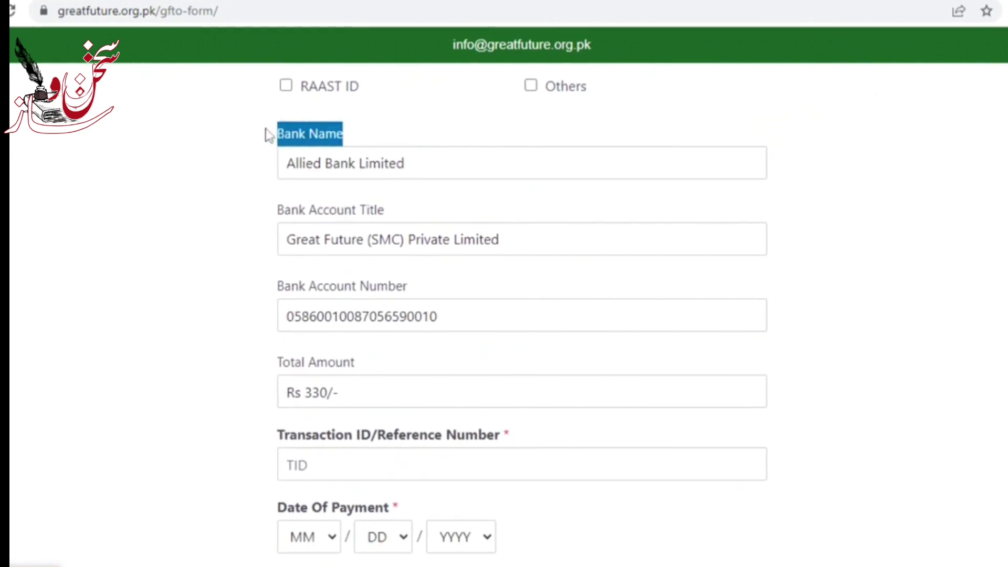
pyautogui.click(307, 215)
pyautogui.moveTo(307, 216); pyautogui.dragTo(438, 214)
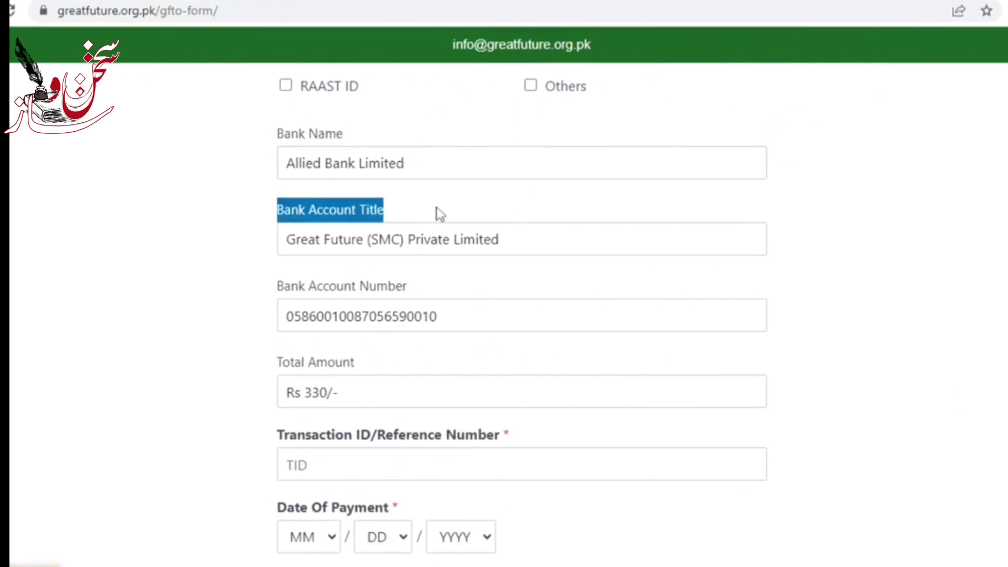
pyautogui.moveTo(276, 288); pyautogui.dragTo(413, 288)
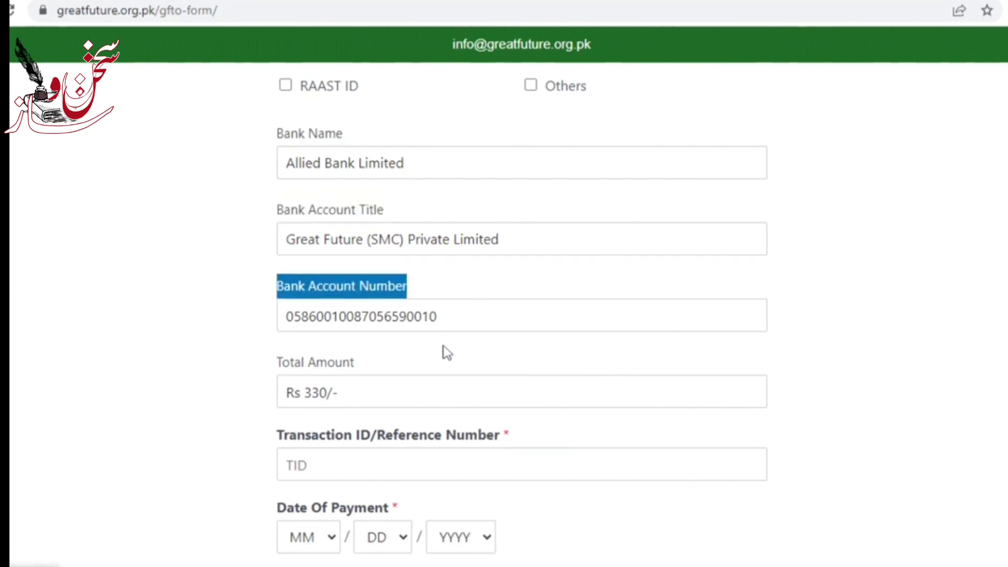
pyautogui.scroll(-3, 522, 314)
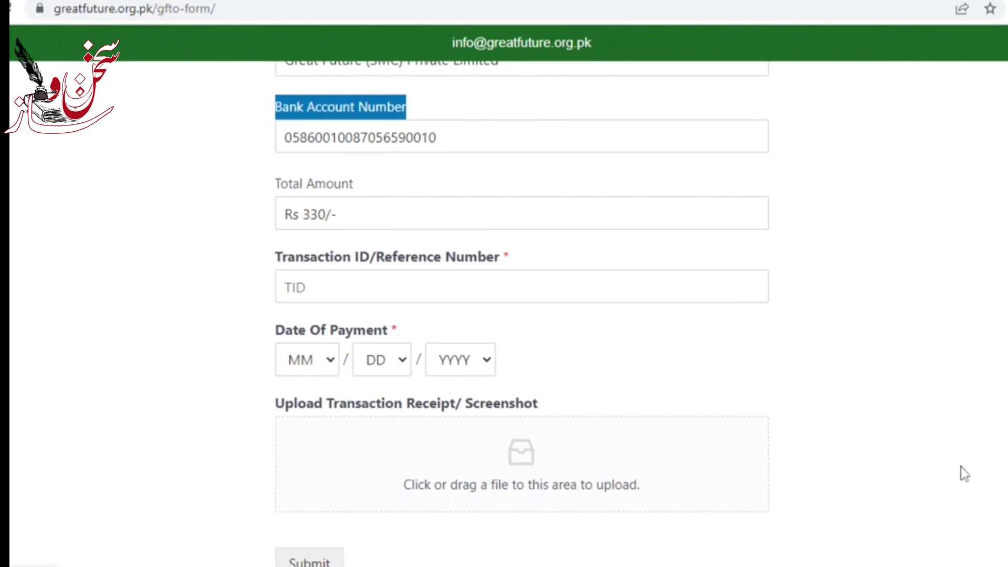
# Step: Enter the transaction ID, set payment date 12/15/2010, and upload the receipt image
pyautogui.click(457, 288)
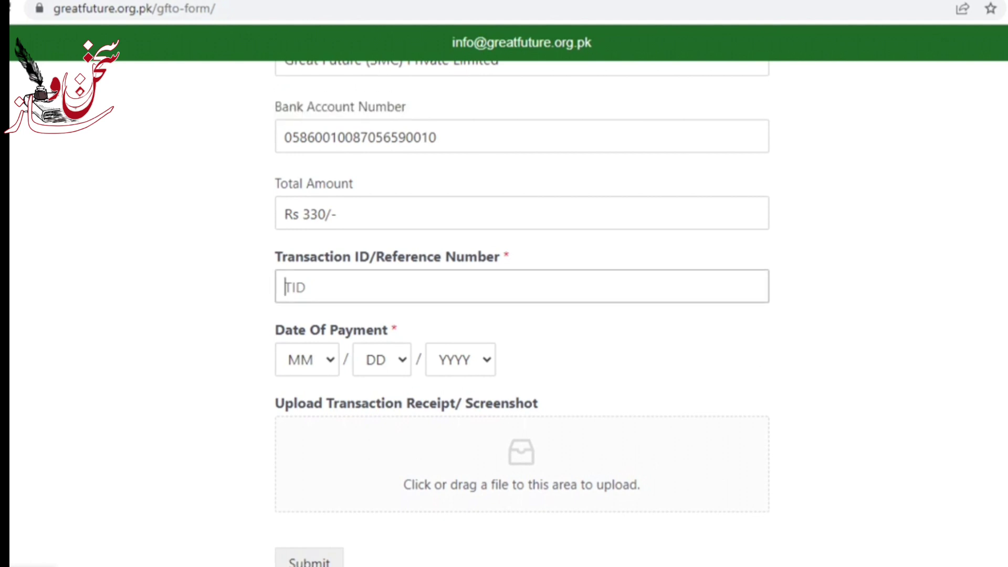
pyautogui.write('Abc1234566')
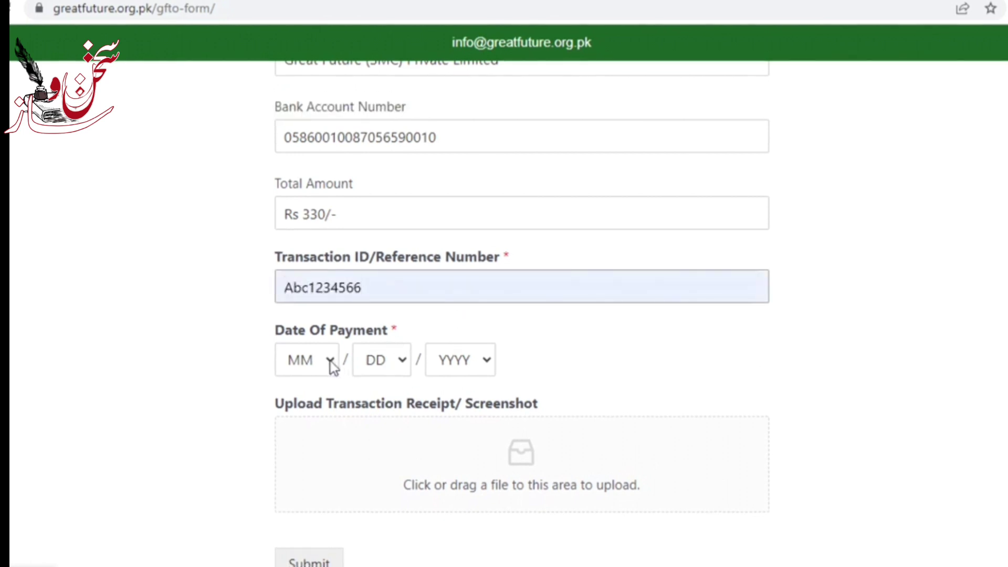
pyautogui.click(331, 364)
pyautogui.write('12')
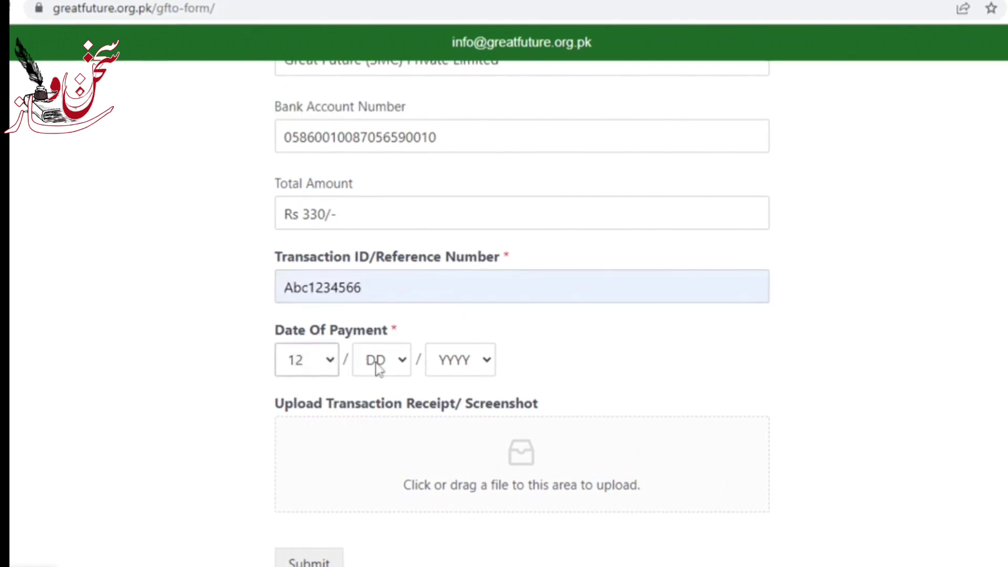
pyautogui.click(380, 355)
pyautogui.write('15')
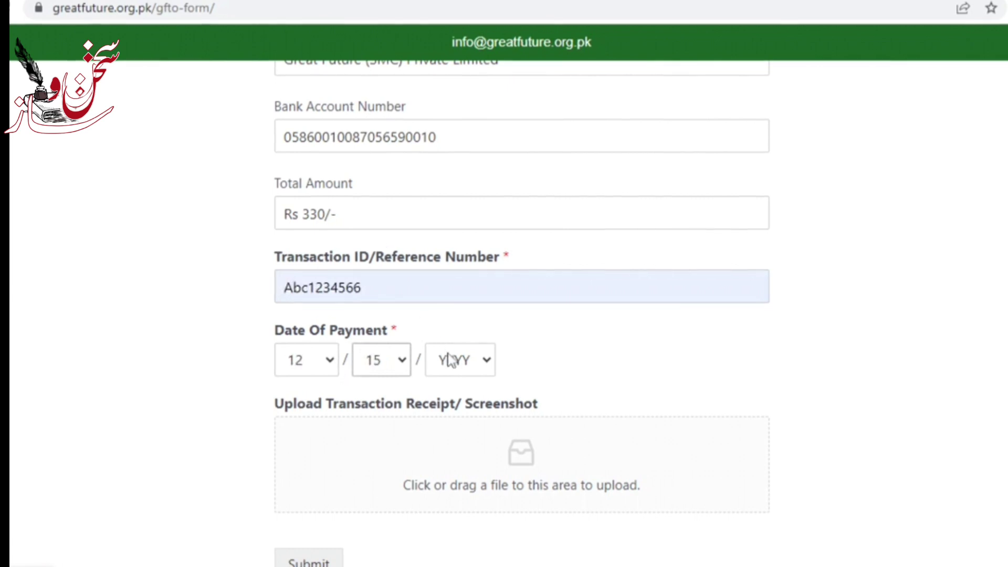
pyautogui.click(450, 359)
pyautogui.write('2010')
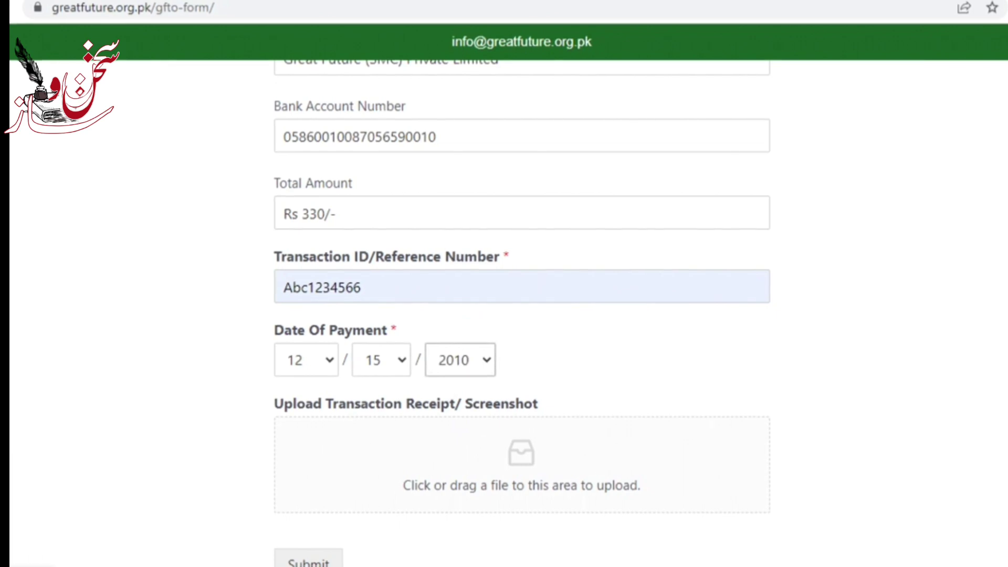
pyautogui.click(476, 440)
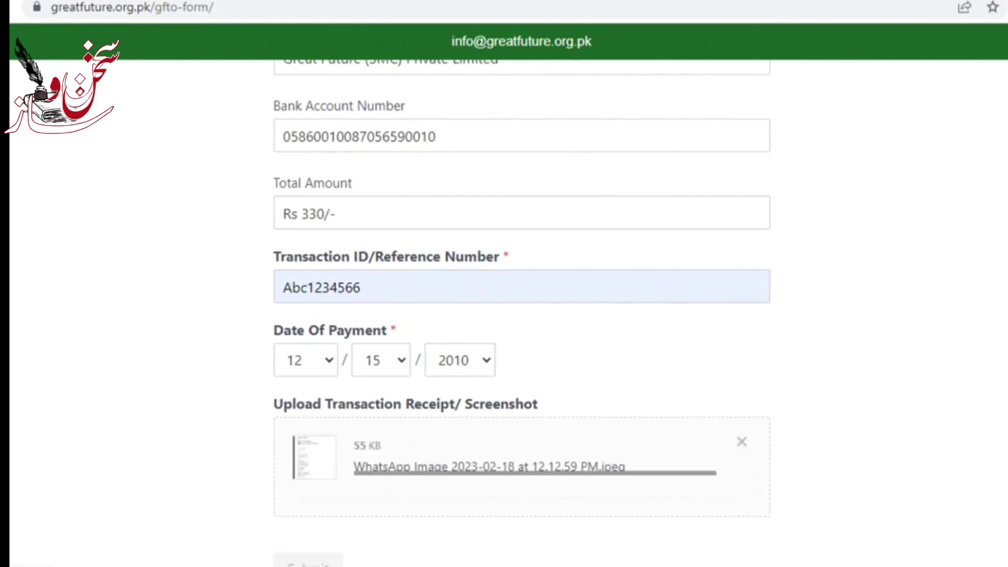
pyautogui.scroll(-2, 503, 313)
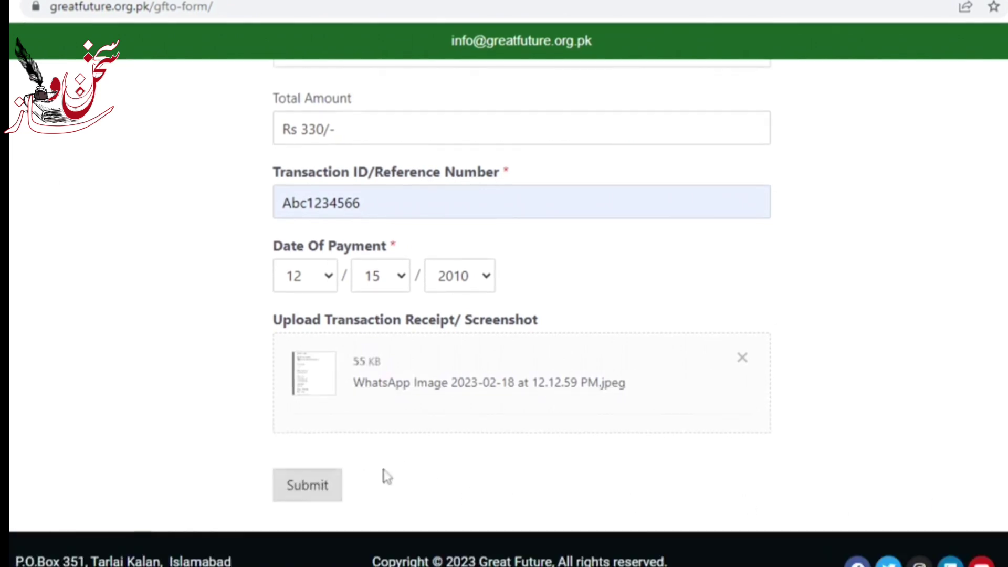
# Step: Submit the registration form to reach the COMPLETED confirmation page
pyautogui.click(328, 489)
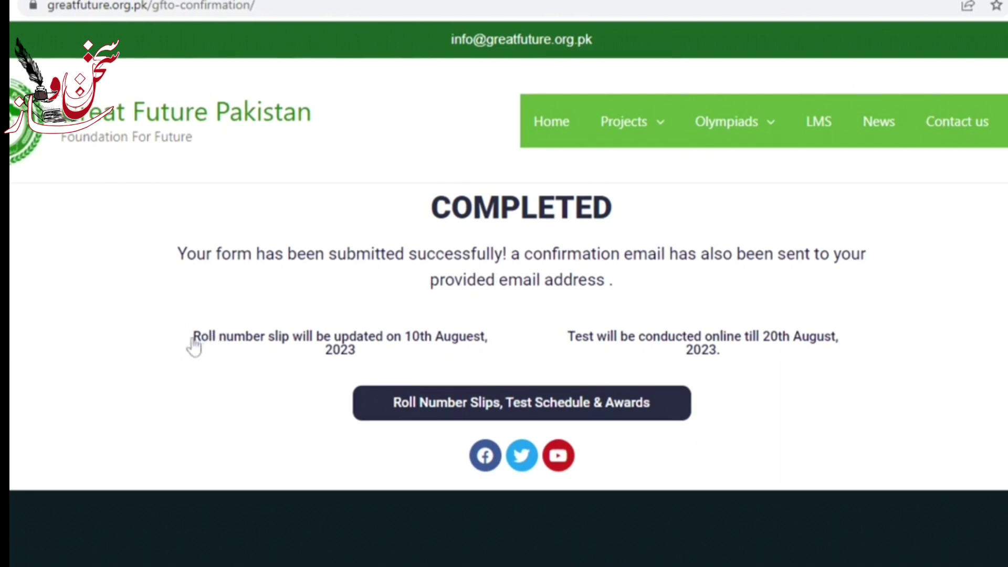
pyautogui.click(491, 361)
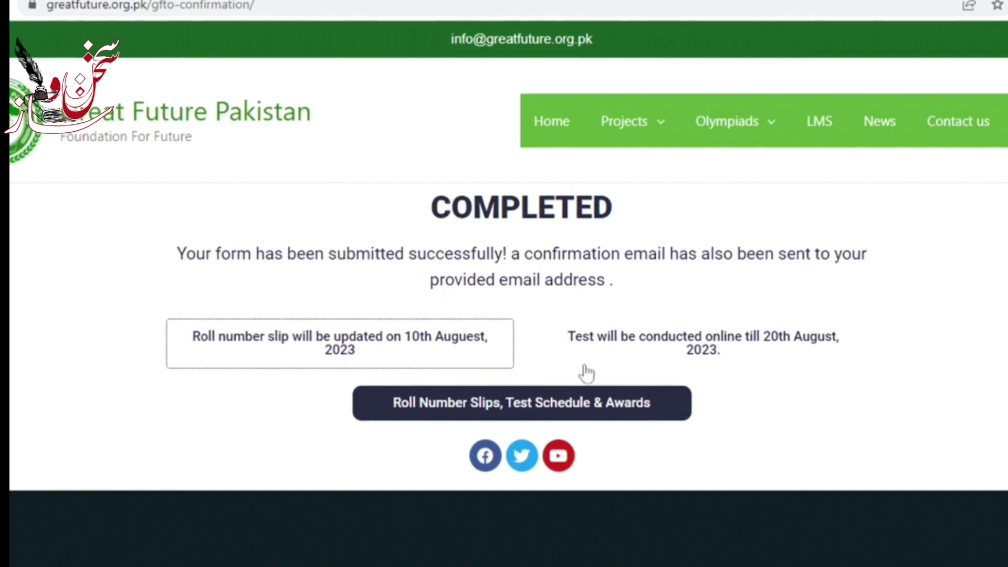
pyautogui.click(583, 405)
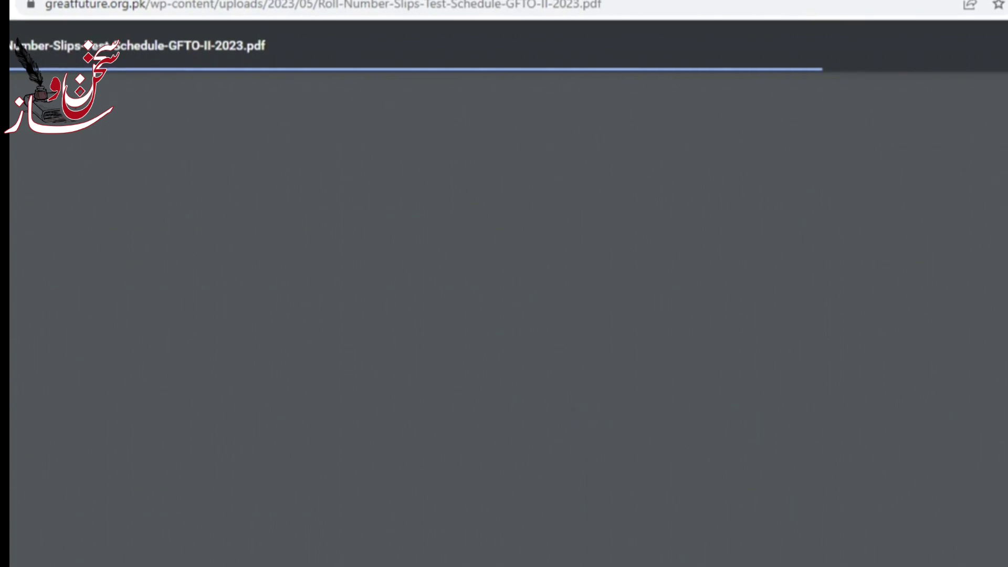
pyautogui.scroll(-8, 521, 319)
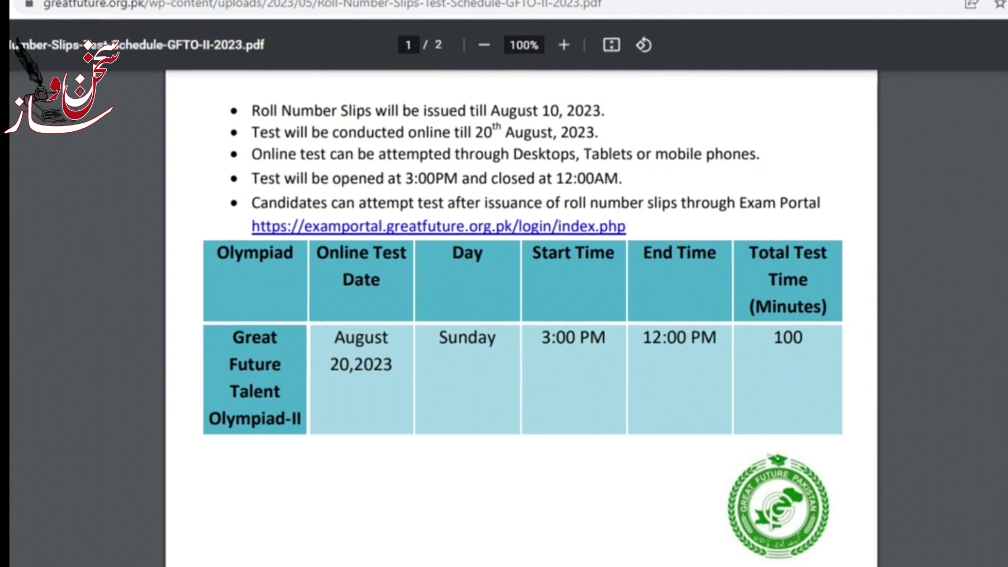
pyautogui.hotkey('alt', 'Left')
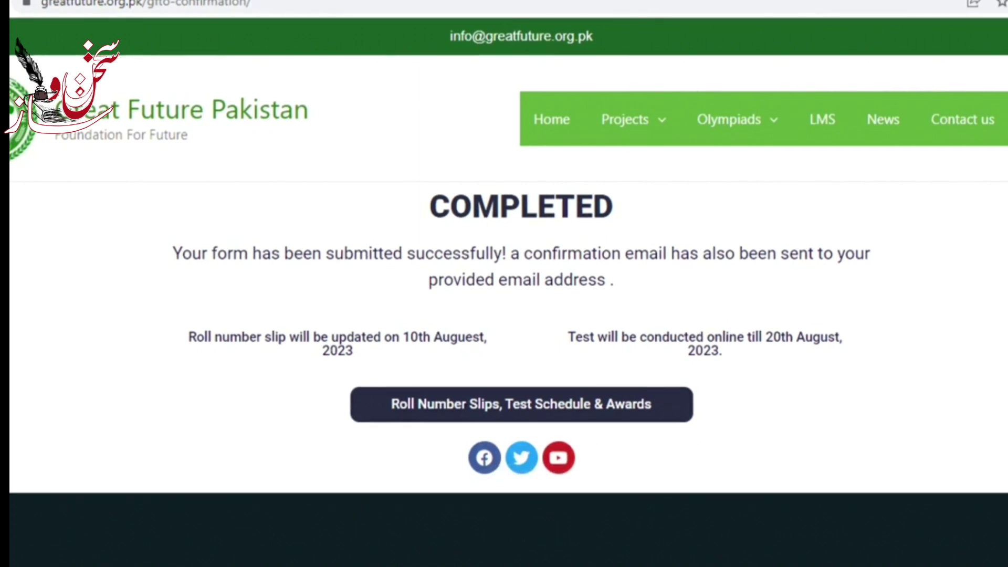
# Step: Open the Talent Olympiad Phase-II 2023 page from Projects, dismiss the poster popup, and scroll down
pyautogui.moveTo(632, 143)
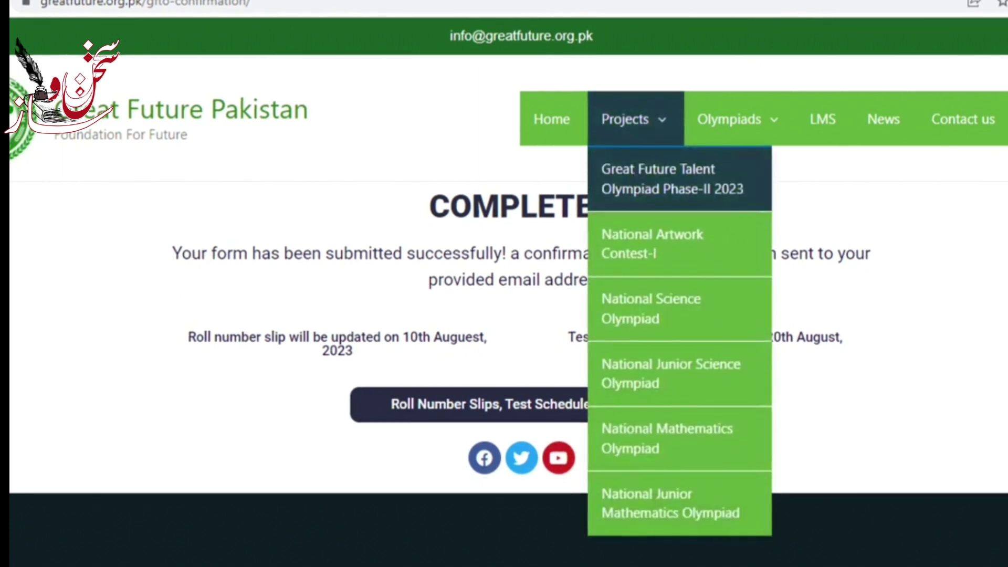
pyautogui.click(637, 182)
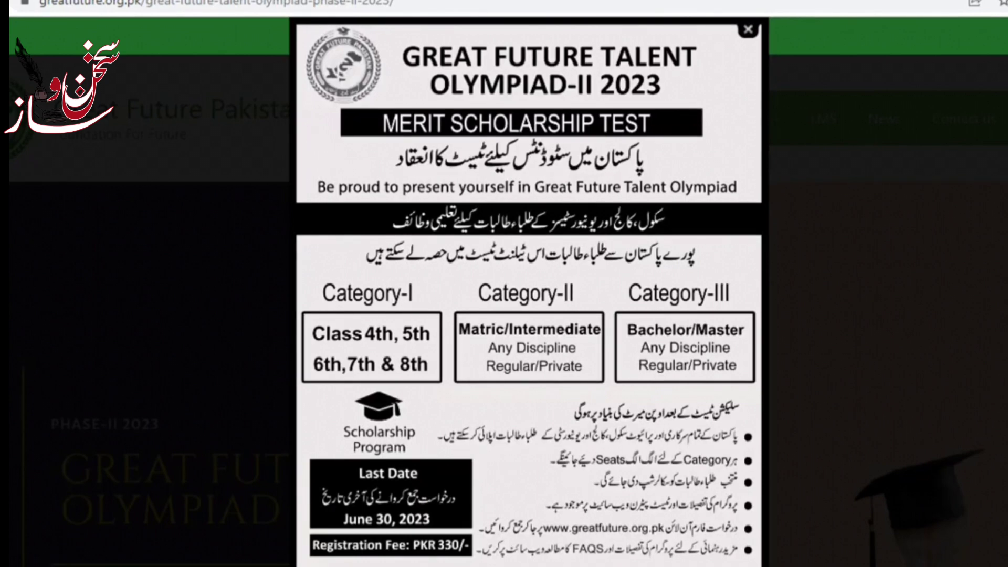
pyautogui.press('Escape')
pyautogui.scroll(-6, 509, 309)
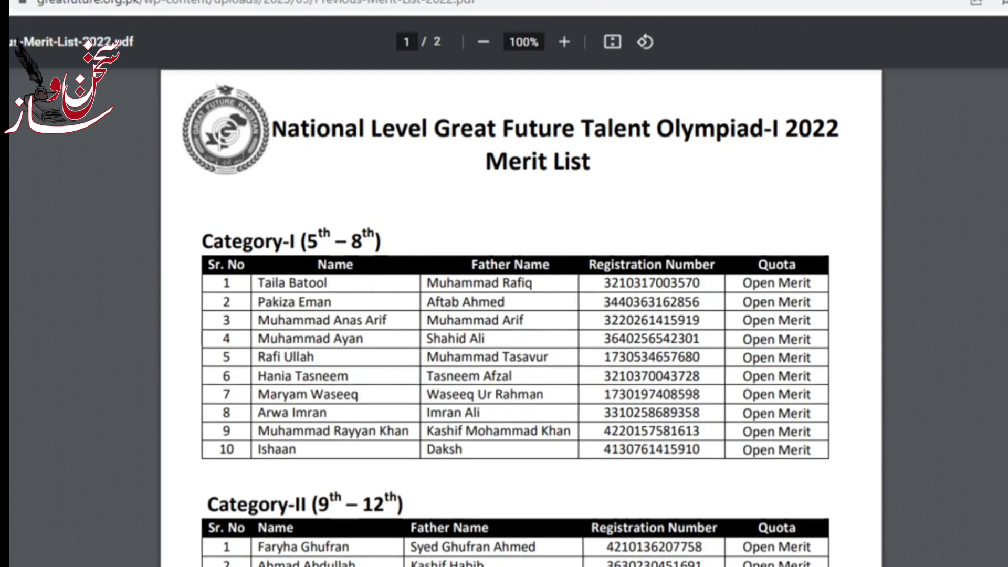
# Step: Scroll through the document to review the Phase-II syllabus: English 40, IQ Test 30, General Knowledge 30 MCQs
pyautogui.scroll(-5, 957, 242)
pyautogui.scroll(-1, 515, 316)
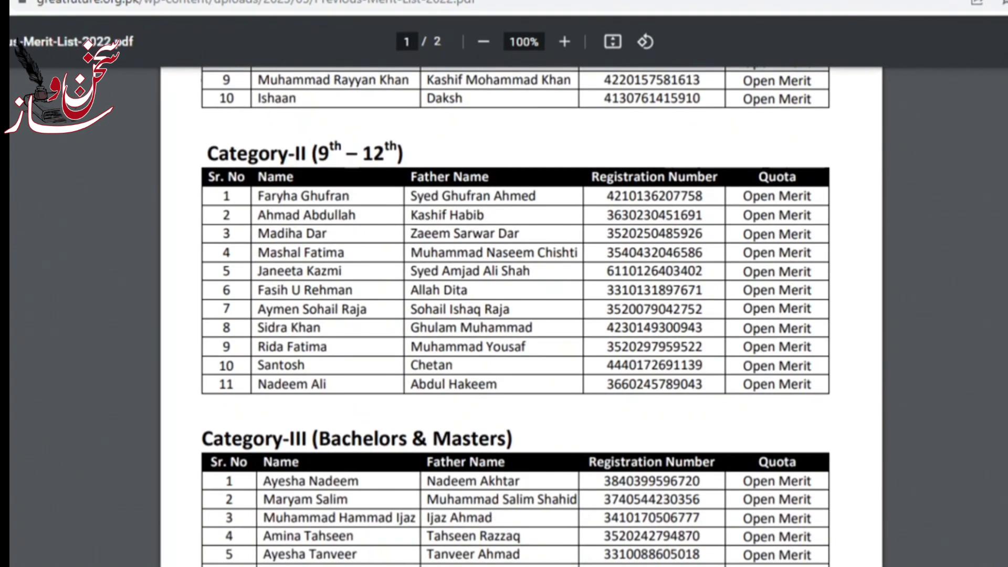
pyautogui.scroll(-8, 515, 317)
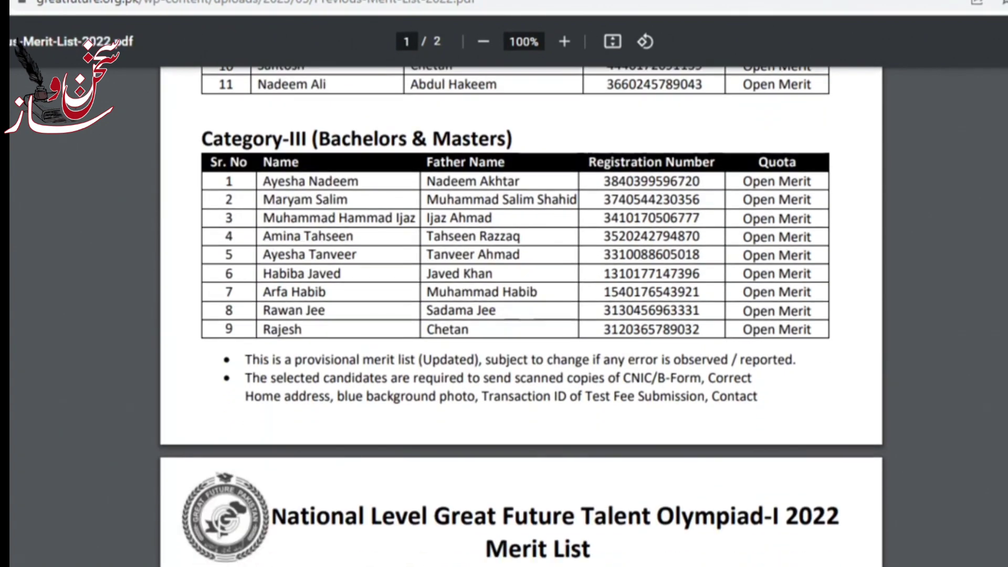
pyautogui.scroll(15, 521, 315)
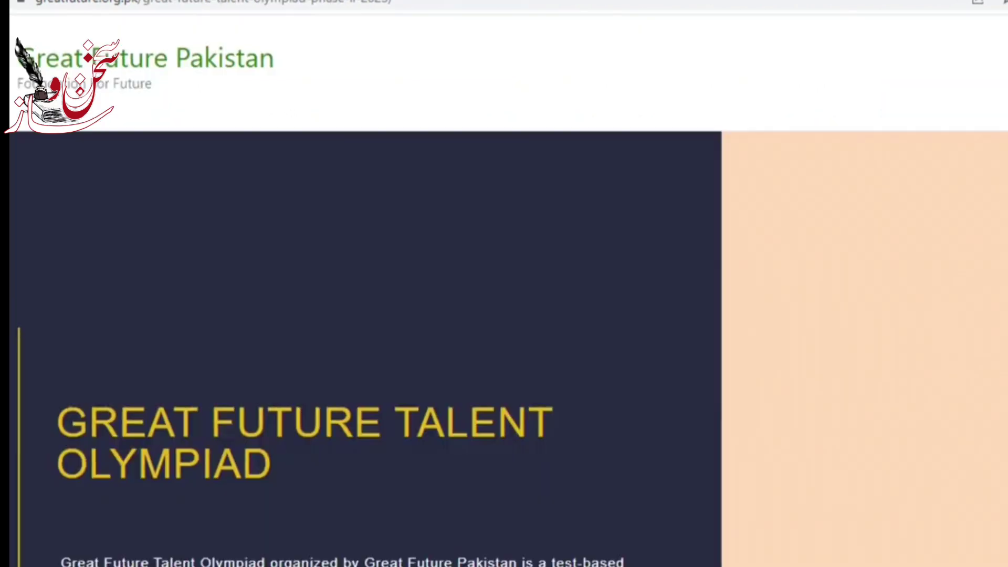
pyautogui.scroll(-5, 503, 315)
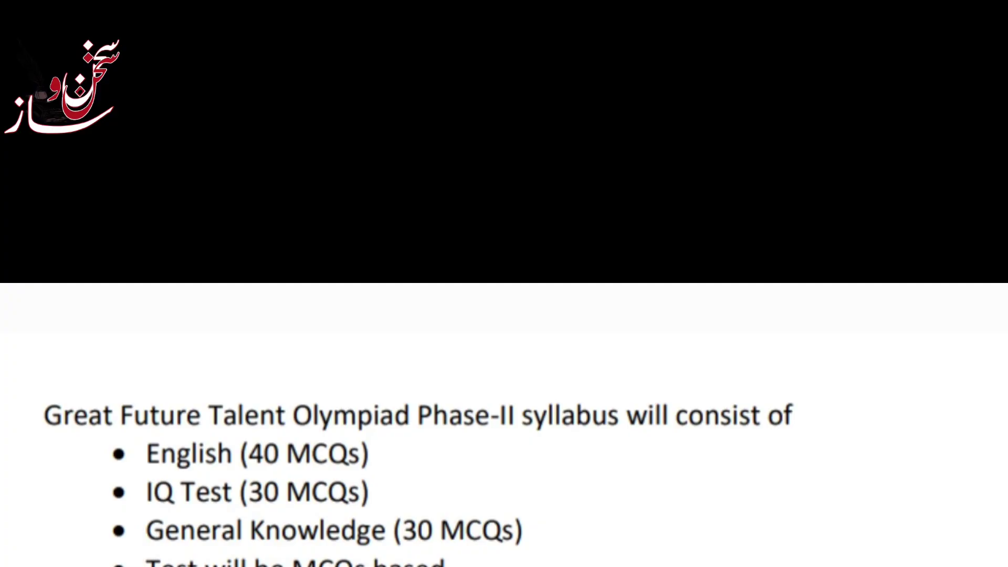